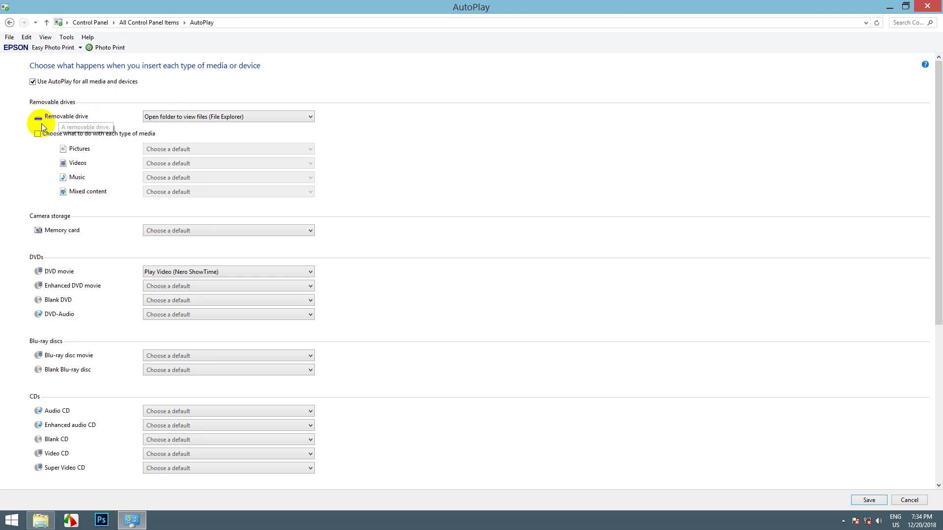
Step: Check the SP UFD U2 (K:) removable drive in the computer's drive list beside AutoPlay, and return to the full-screen AutoPlay settings
click(905, 6)
drag(315, 45, 691, 75)
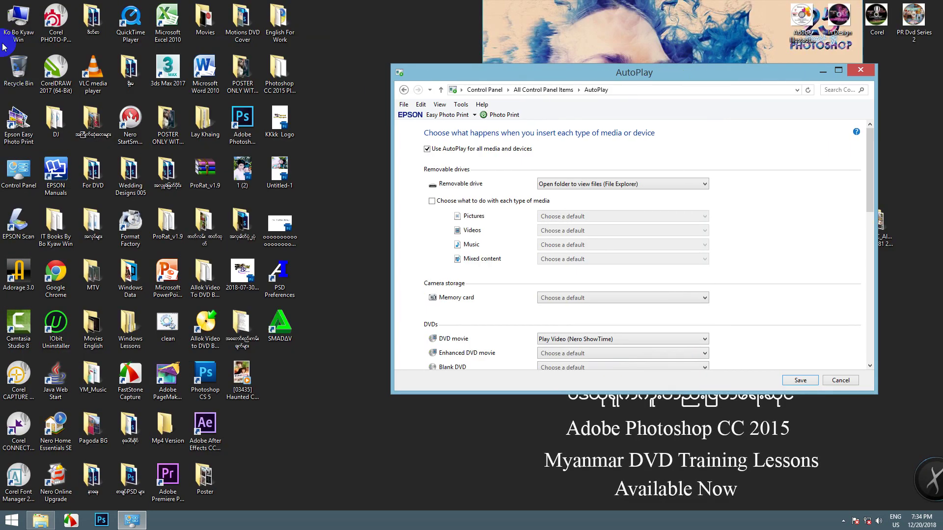
click(10, 27)
double_click(10, 27)
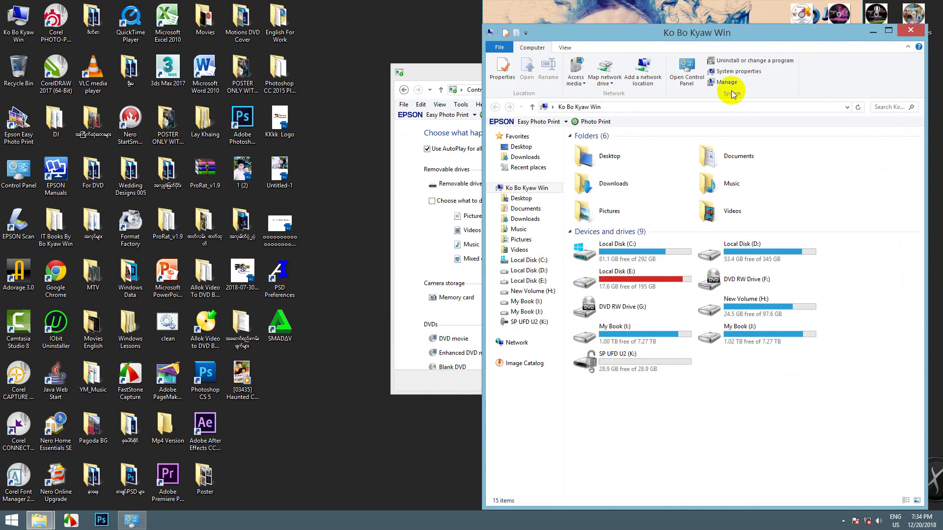
drag(808, 32, 246, 46)
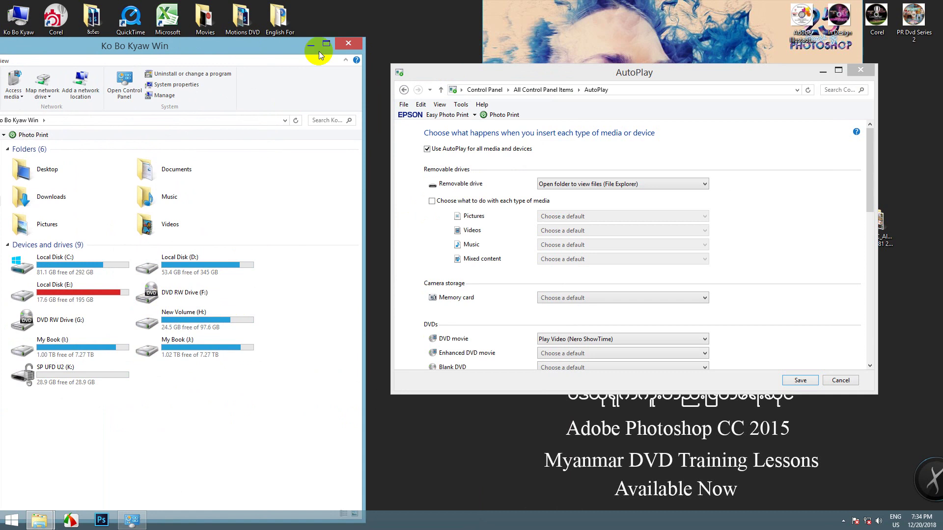
drag(267, 49, 279, 40)
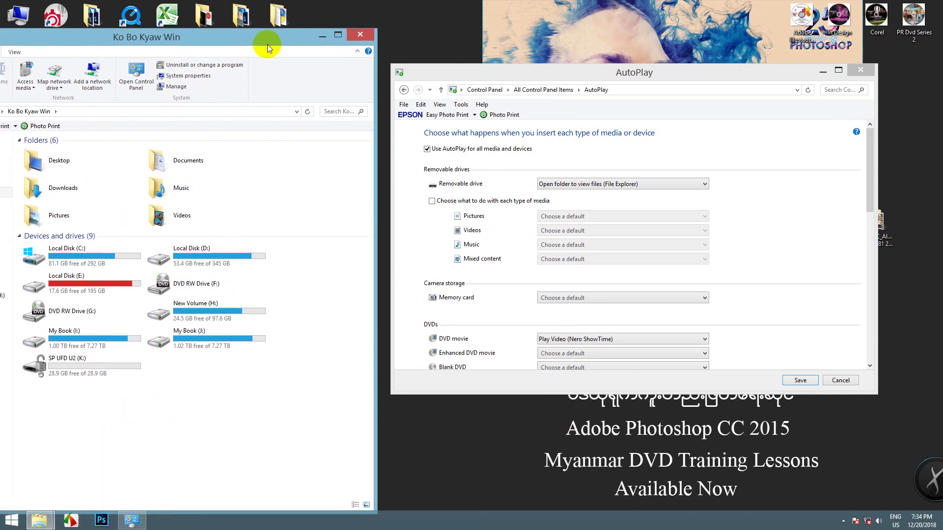
double_click(95, 361)
click(360, 33)
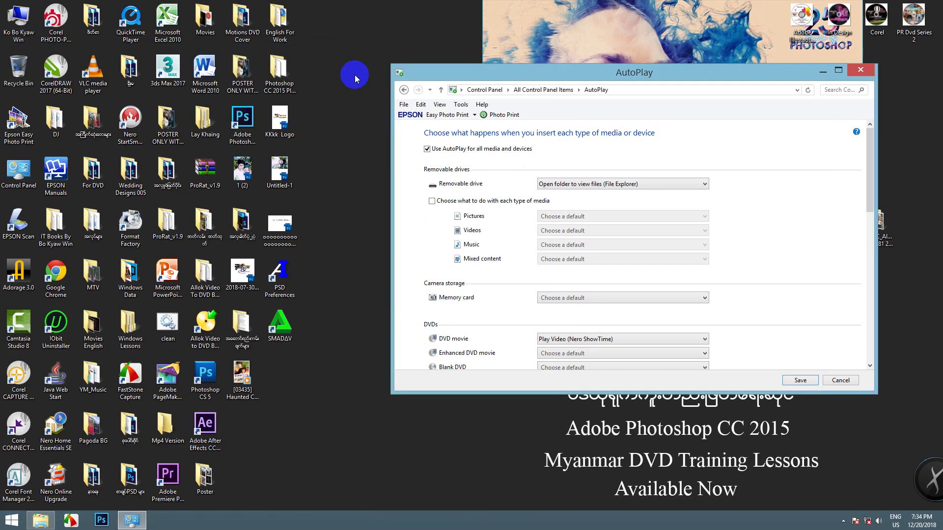
click(838, 69)
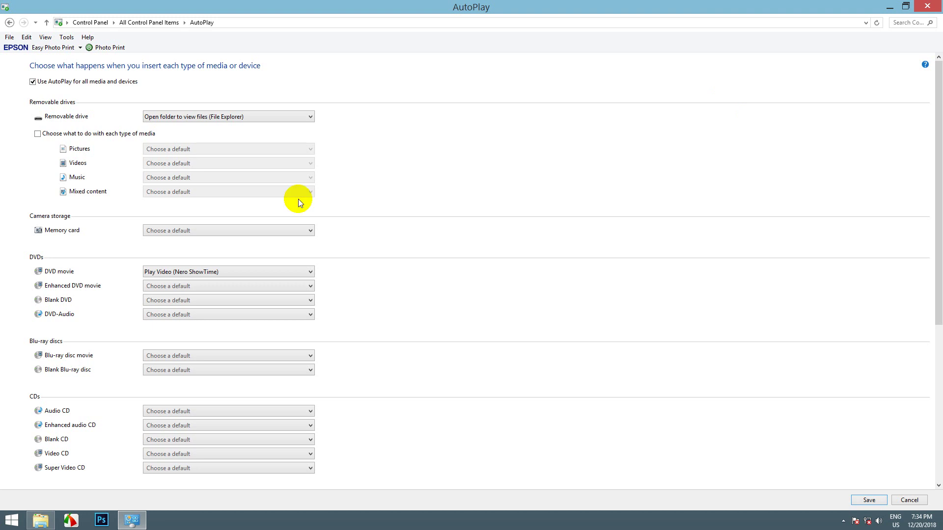
Step: Try the removable drive defaults Ask me every time and Take no action, and restore Open folder to view files (File Explorer)
click(175, 117)
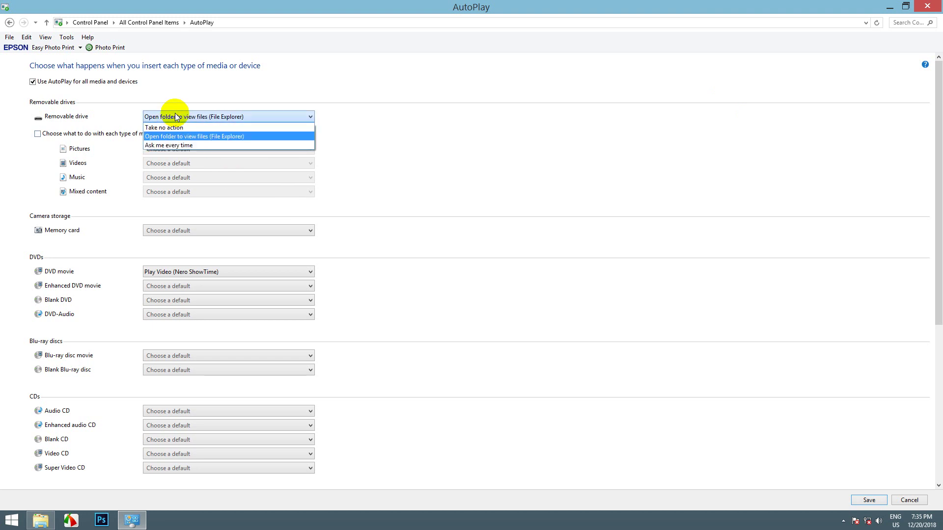
click(187, 146)
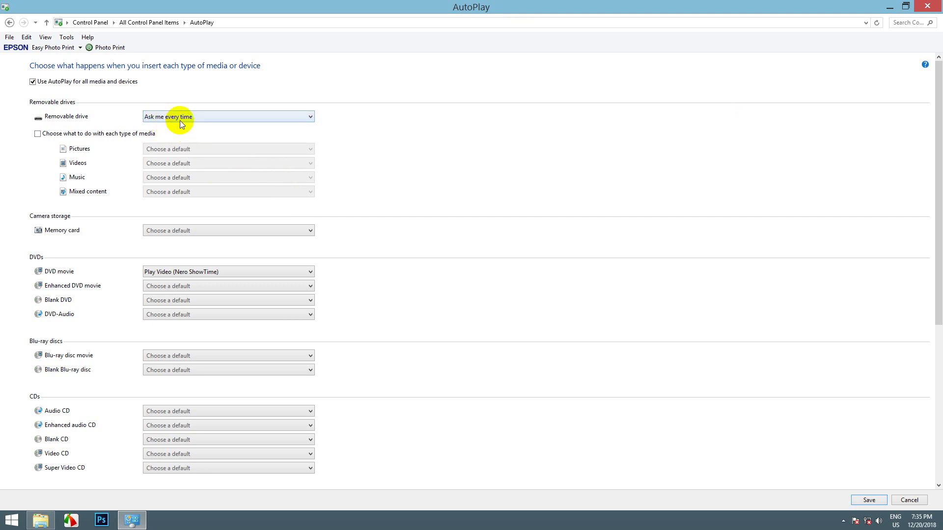
click(195, 119)
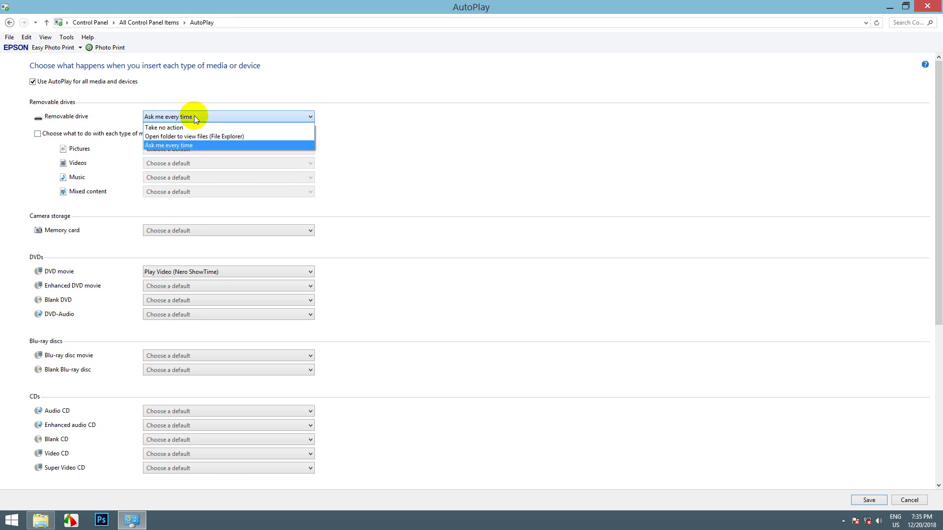
click(185, 126)
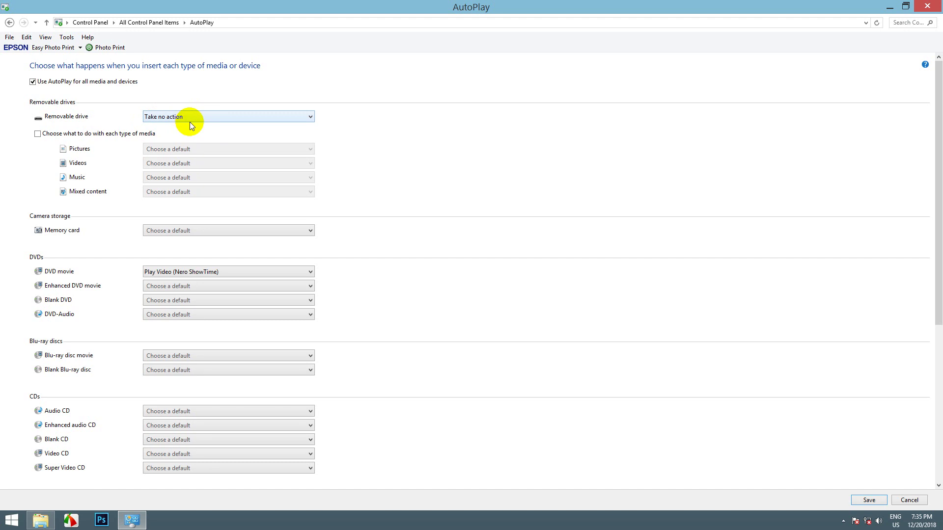
click(198, 117)
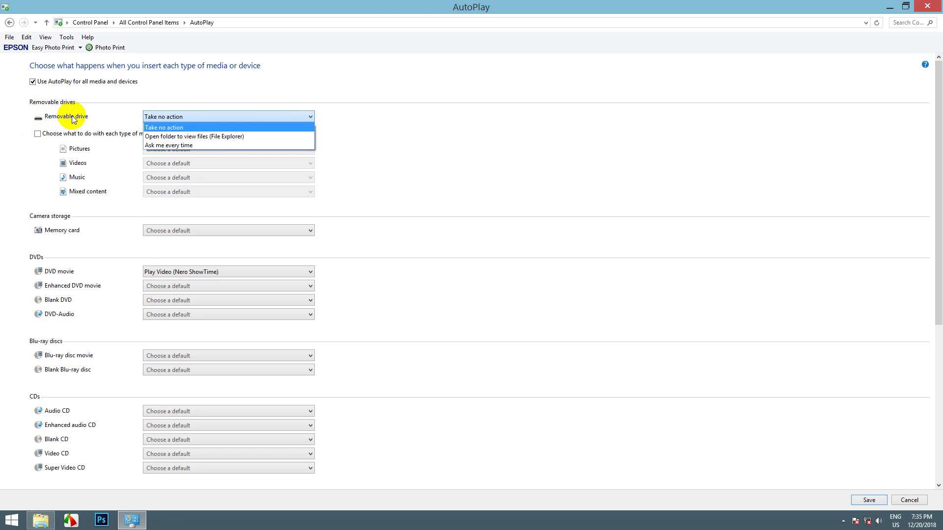
click(240, 138)
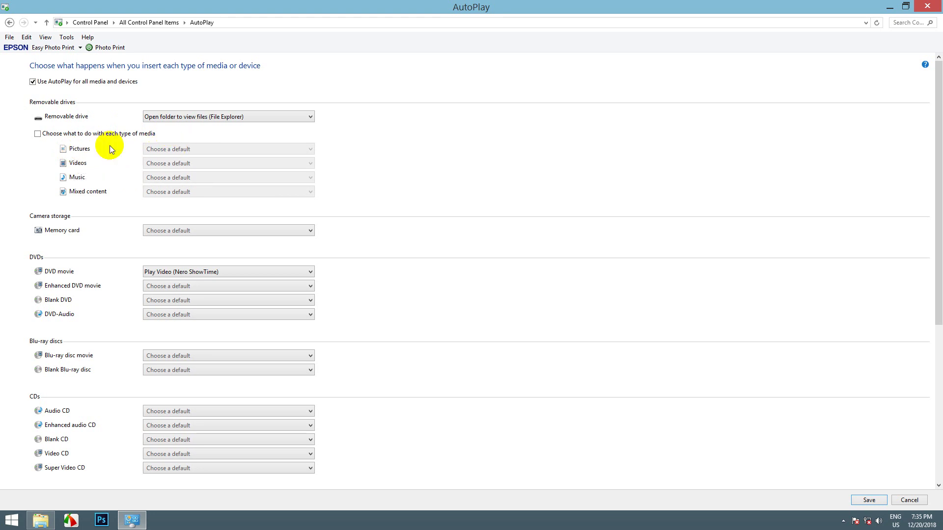
click(38, 135)
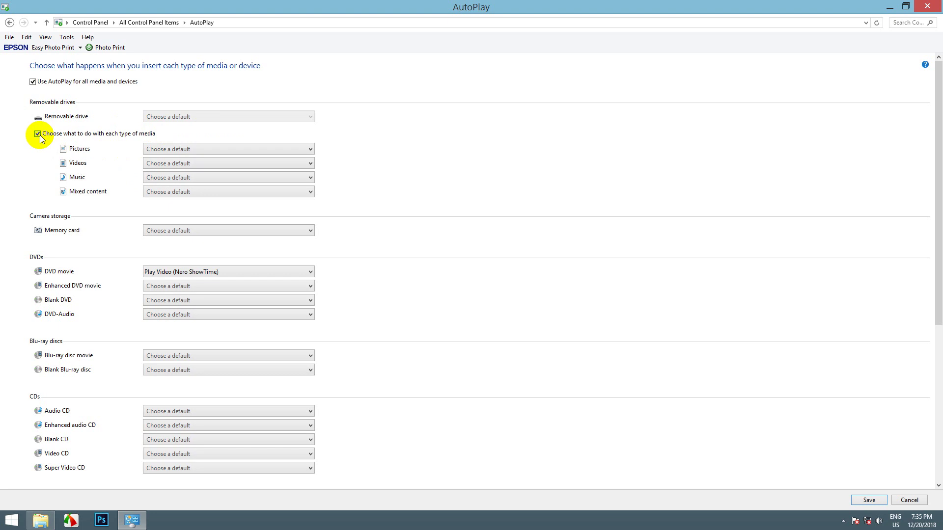
click(166, 147)
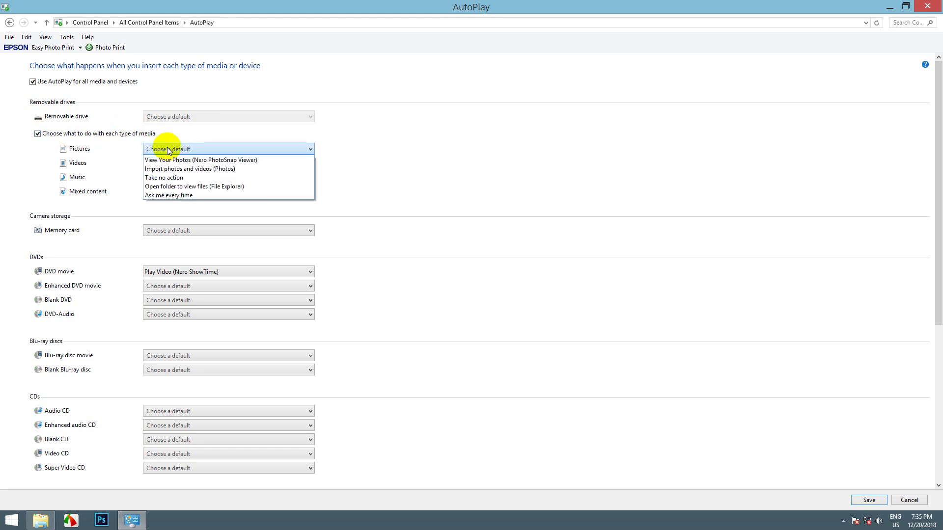
click(38, 133)
click(38, 134)
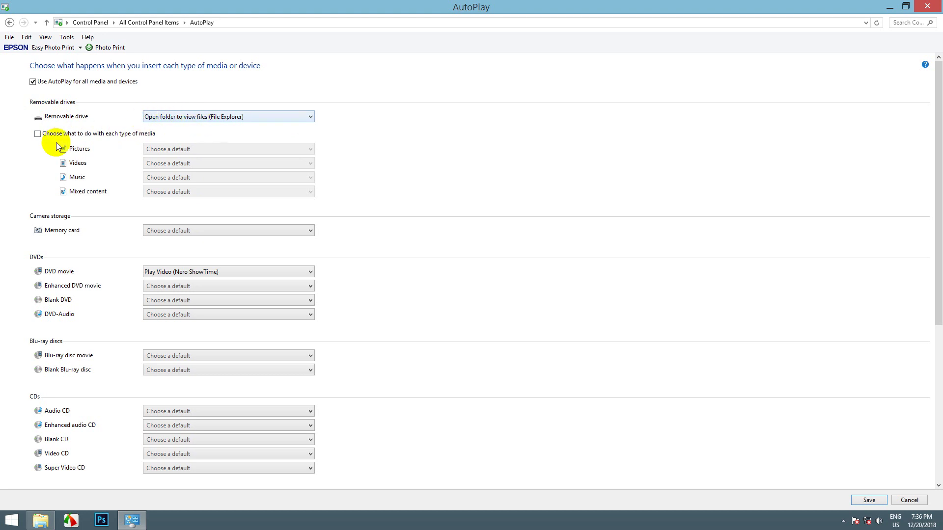
Step: Enable separate choices for each type of media and set Pictures to View Your Photos (Nero PhotoSnap Viewer)
click(37, 134)
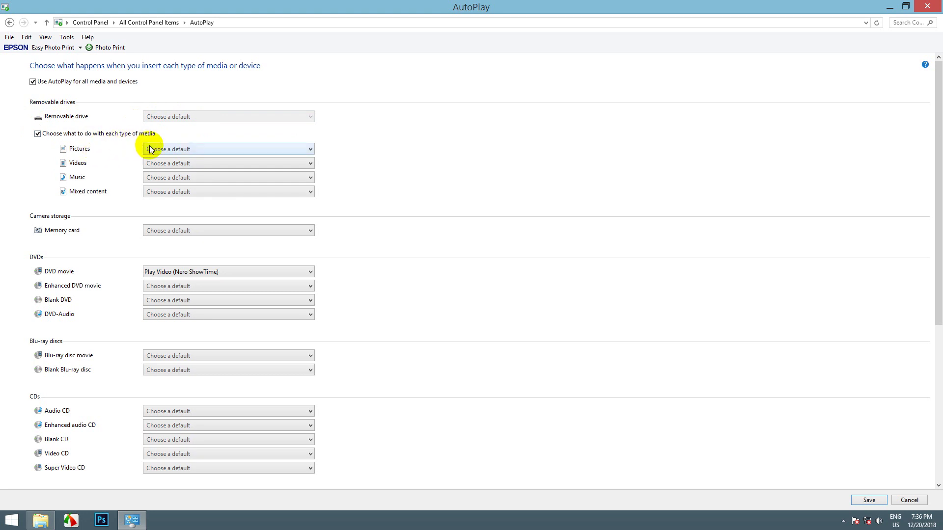
click(229, 148)
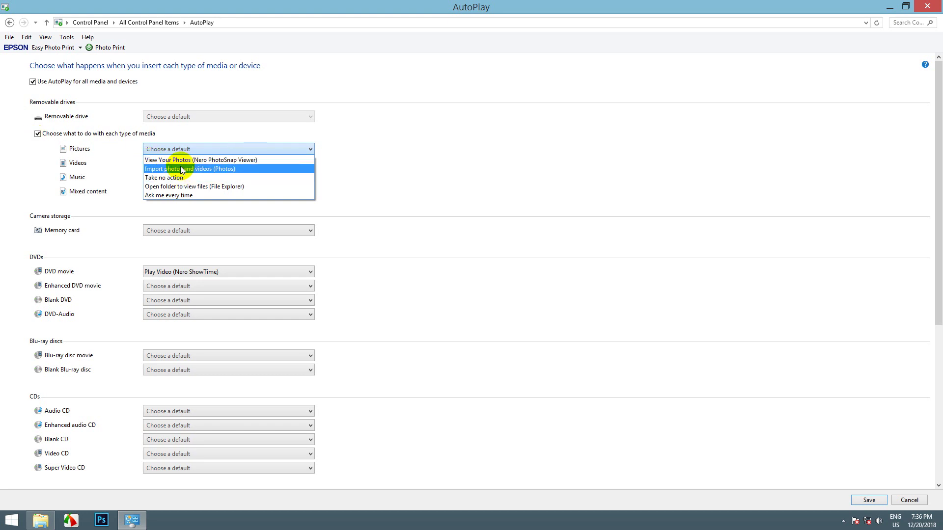
click(237, 160)
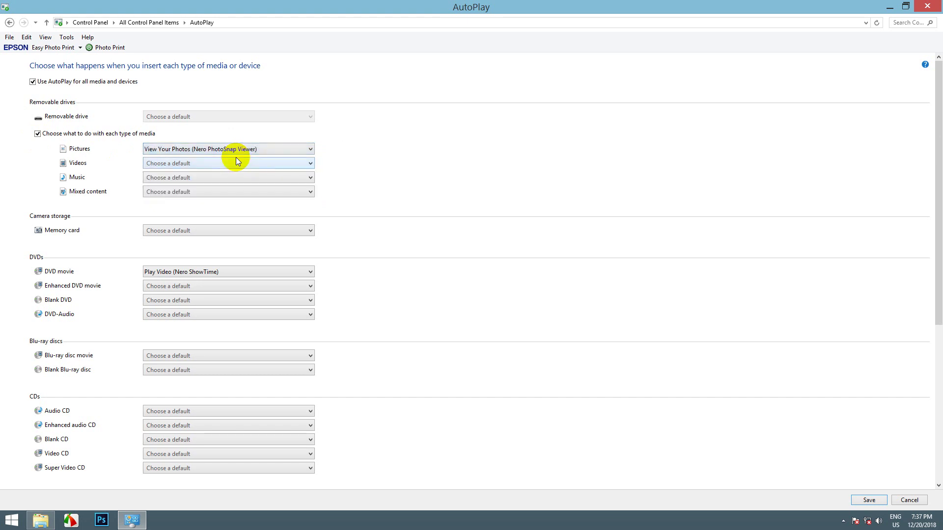
Step: Try Play (Windows Media Player) as the Videos default, and settle on Play video files (VideoLAN VLC media player)
click(162, 165)
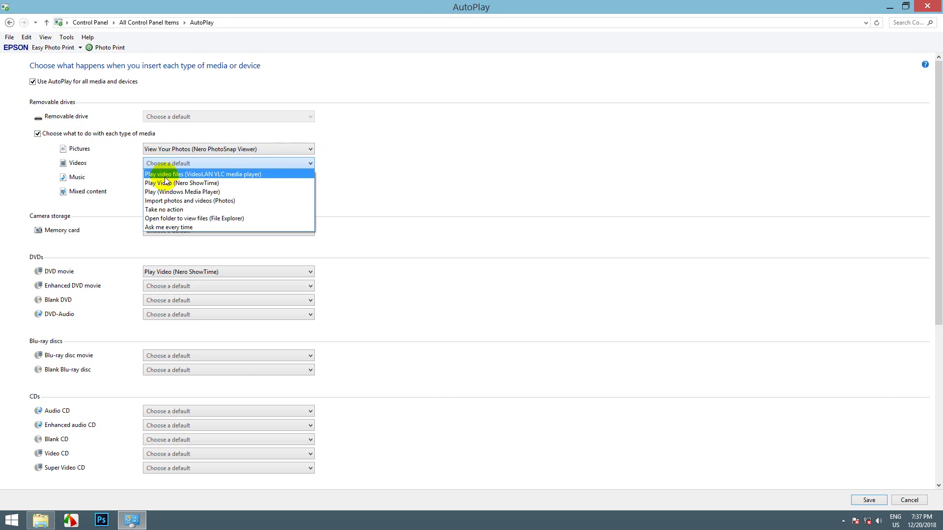
click(185, 192)
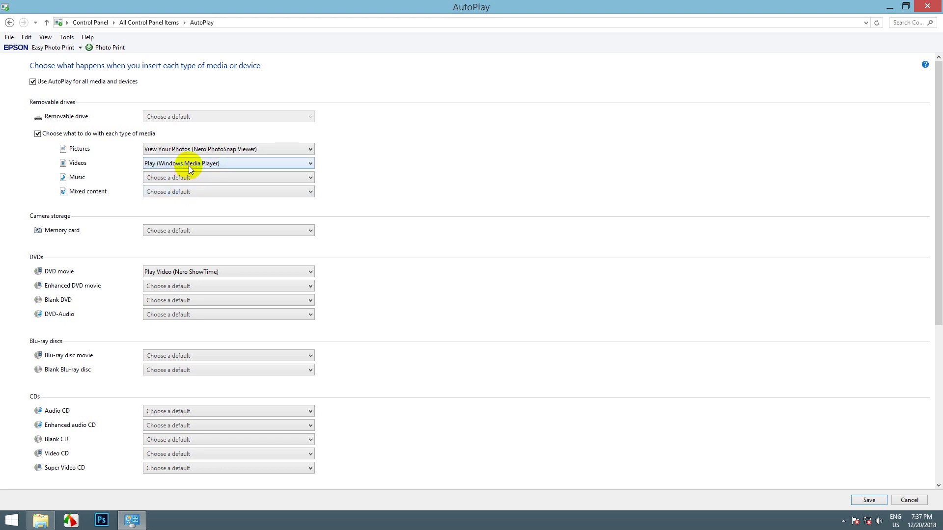
click(188, 166)
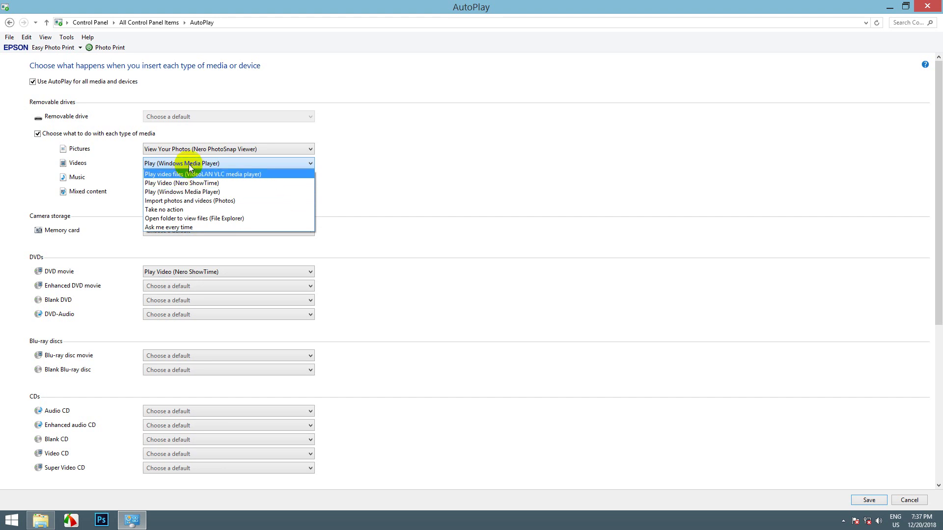
click(226, 175)
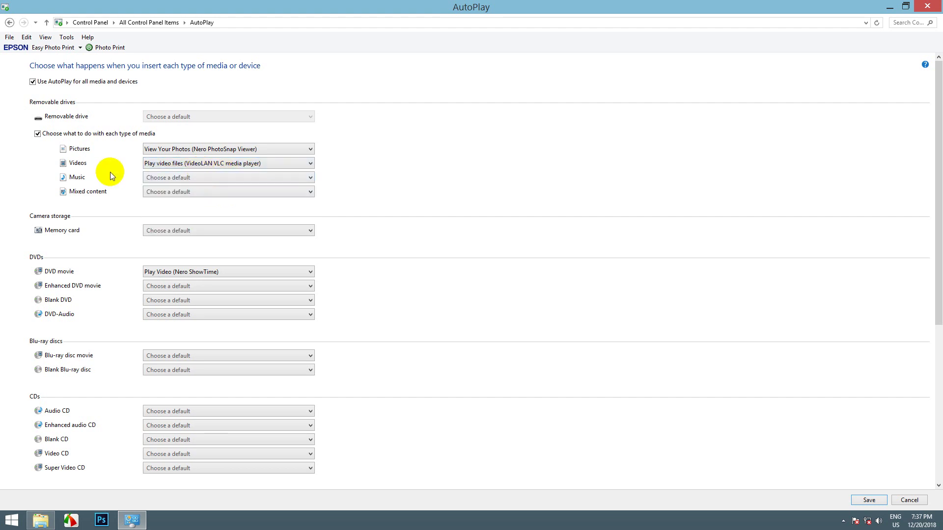
Step: Set Music to Play (Windows Media Player) and Mixed content to Open folder to view files (File Explorer)
click(153, 180)
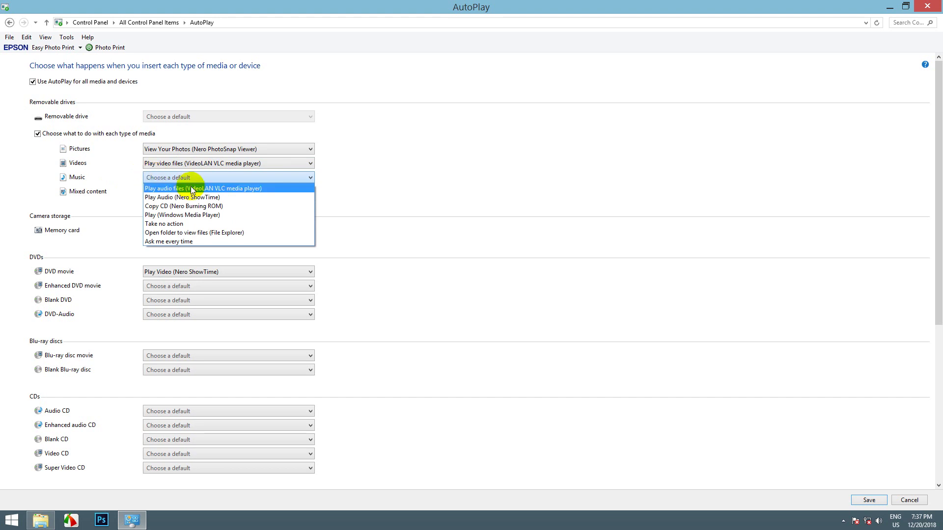
click(201, 215)
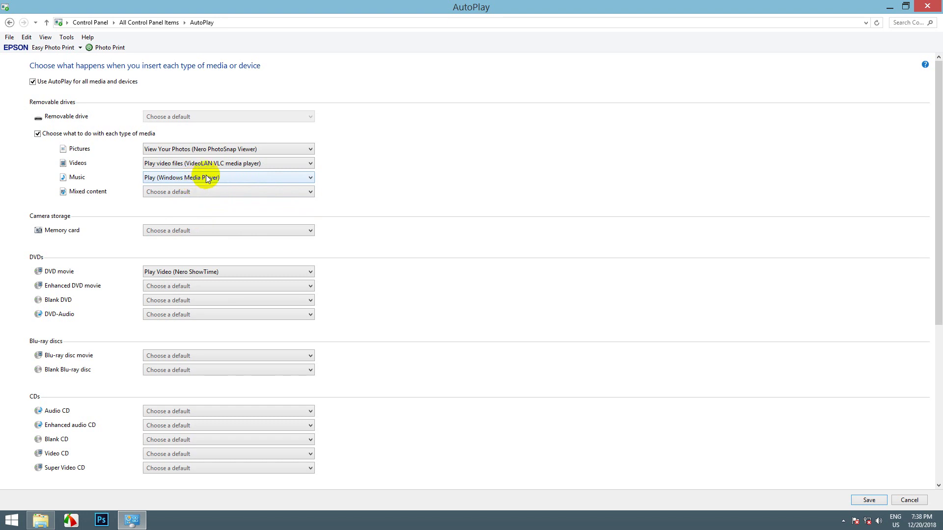
mouse_move(95, 194)
click(164, 192)
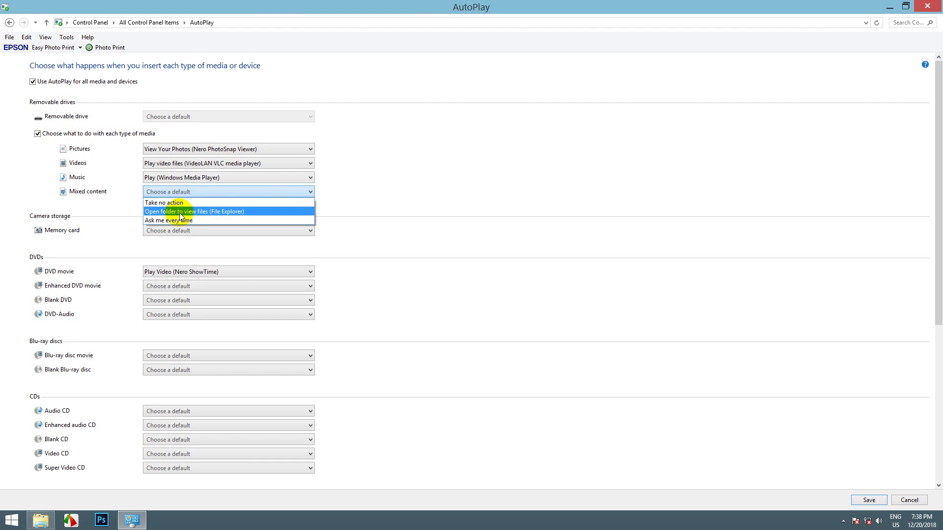
click(203, 211)
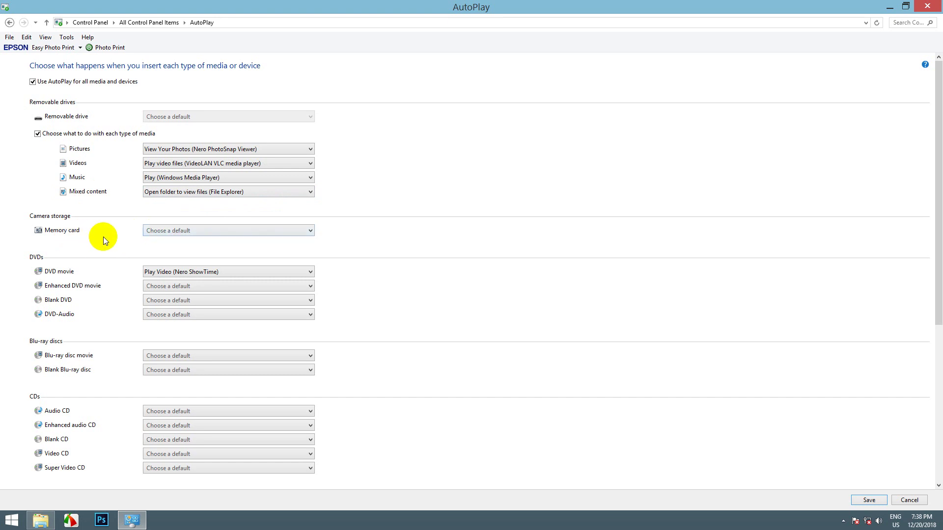
Step: Set the default action for a camera storage memory card to Ask me every time
click(216, 230)
click(216, 231)
click(218, 229)
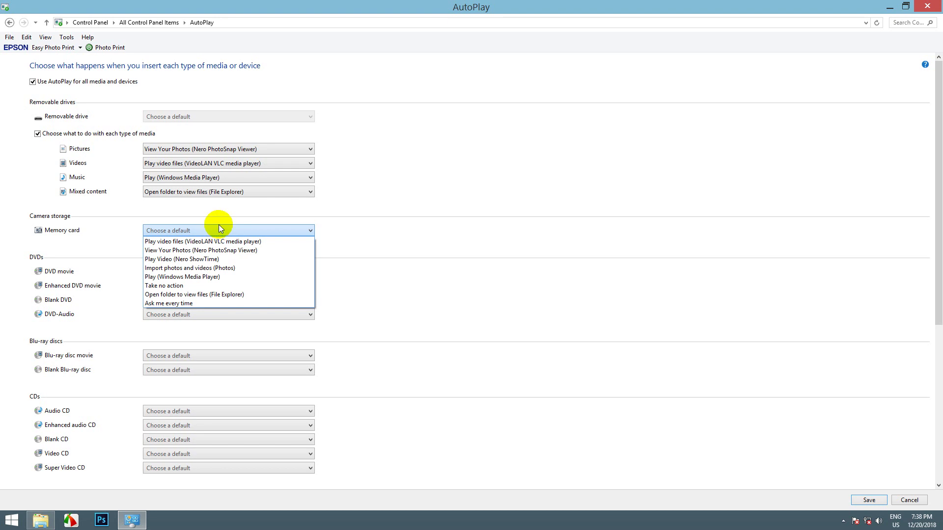
click(201, 304)
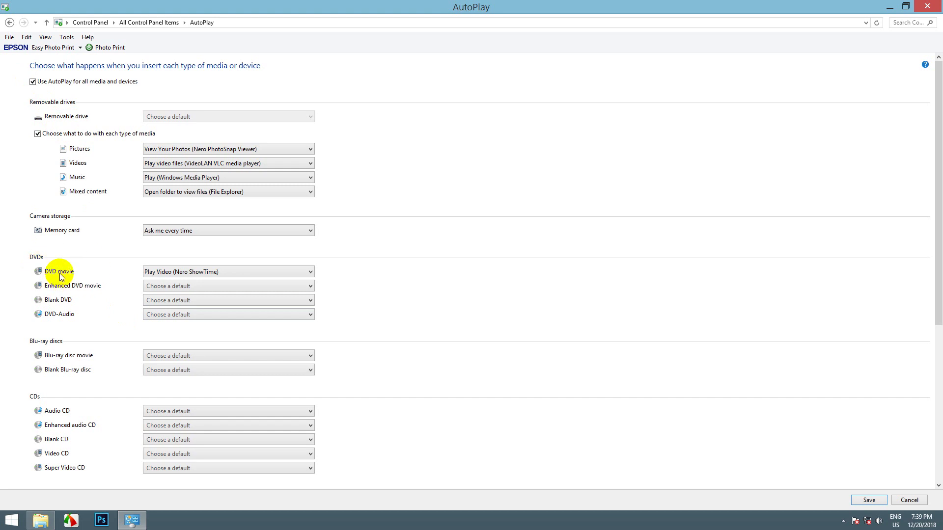
Step: Set DVD movie and Enhanced DVD movie to Play DVD movie (VideoLAN VLC media player), and Blank DVD to Ask me every time
click(165, 271)
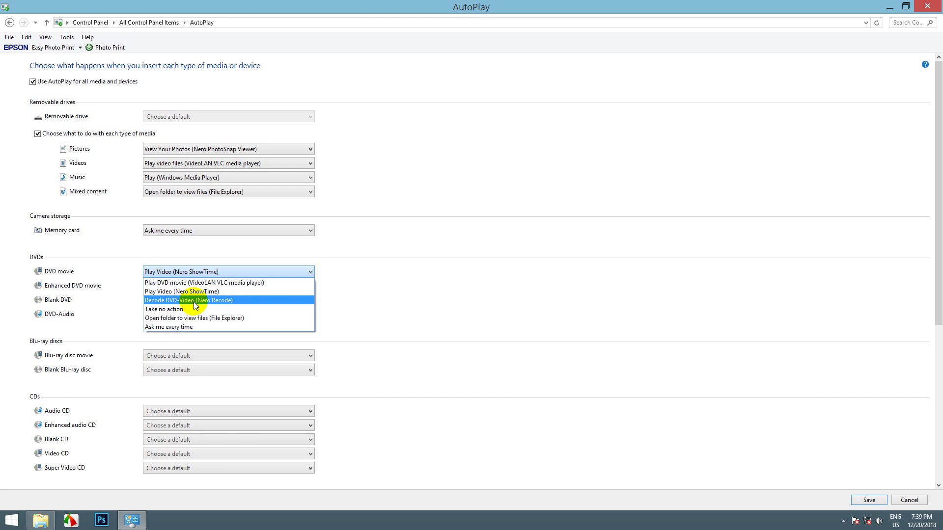
click(211, 283)
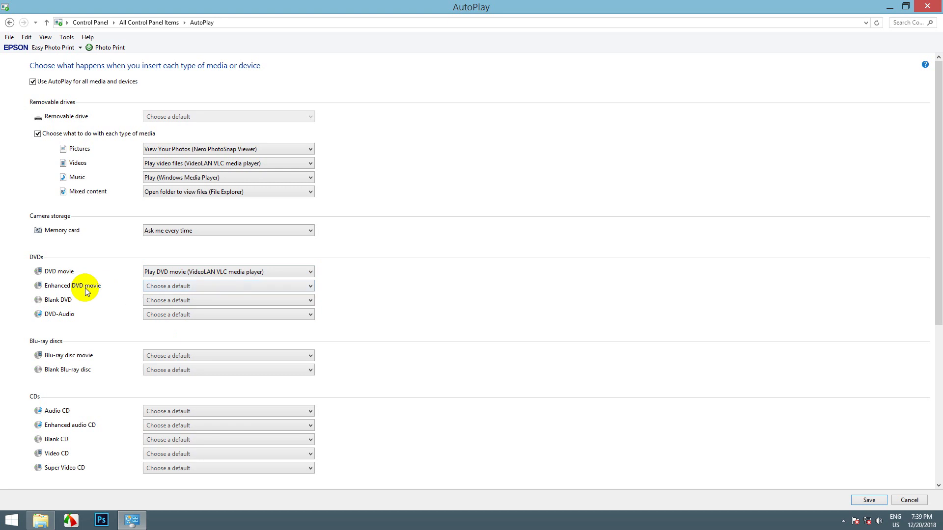
mouse_move(85, 288)
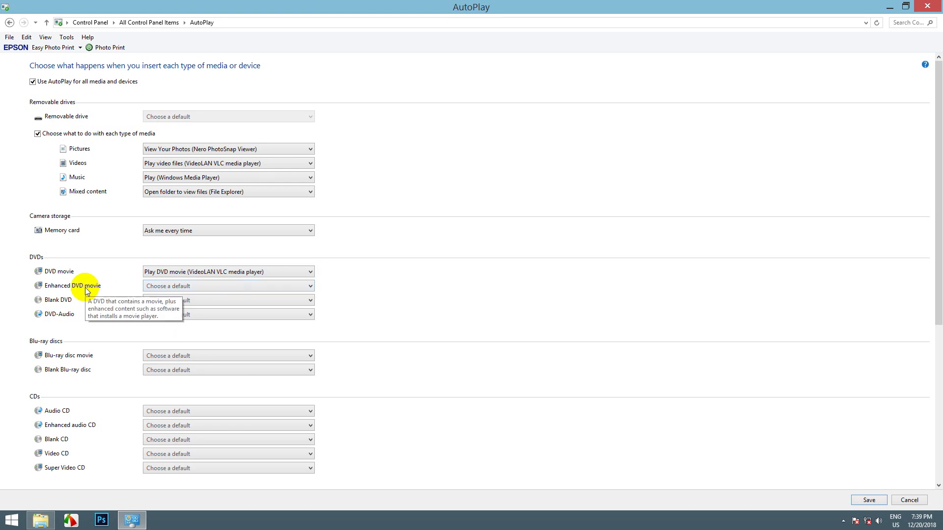
click(161, 286)
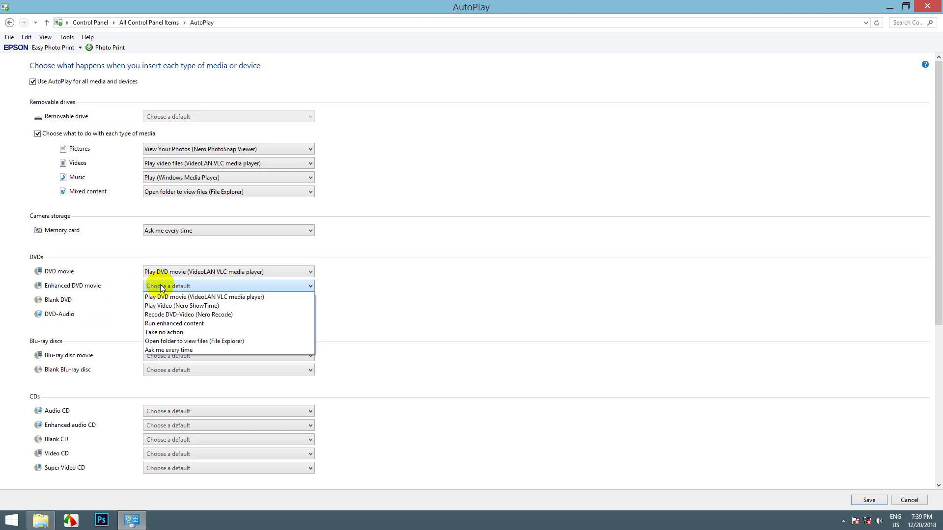
click(183, 298)
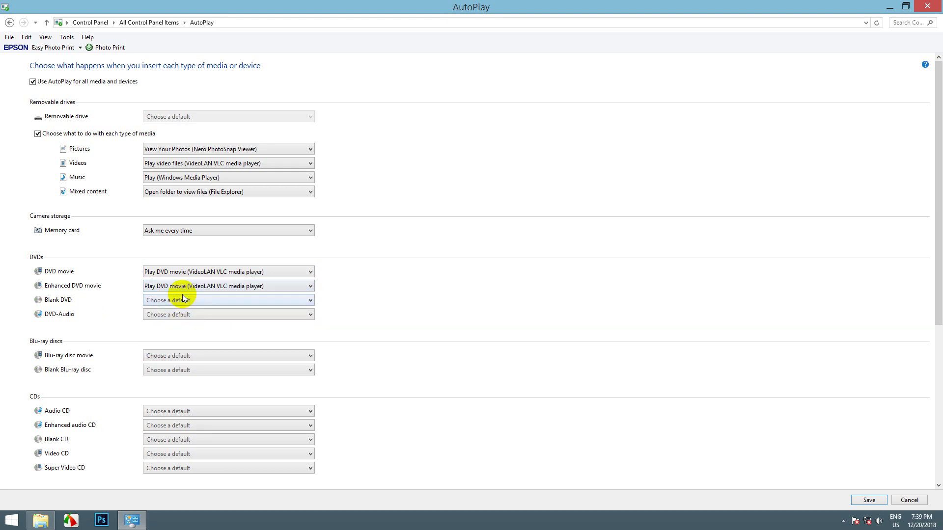
click(164, 301)
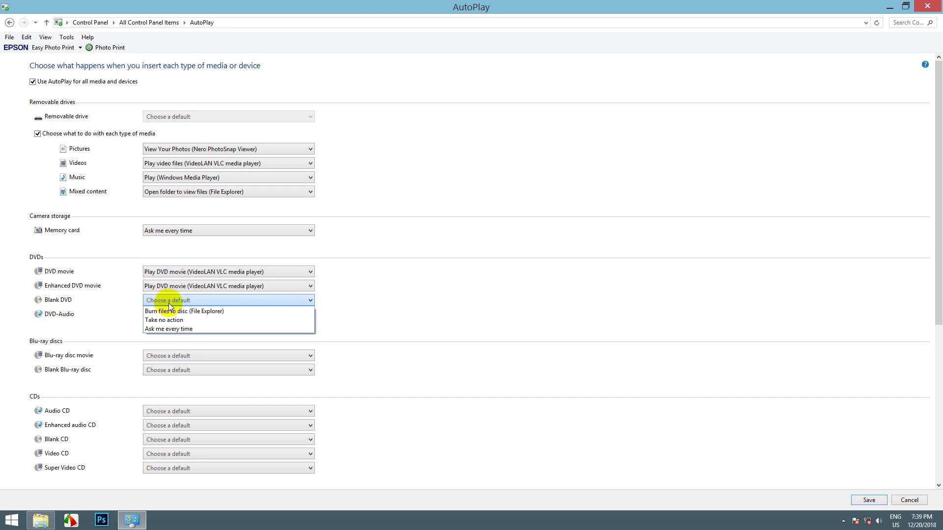
click(173, 329)
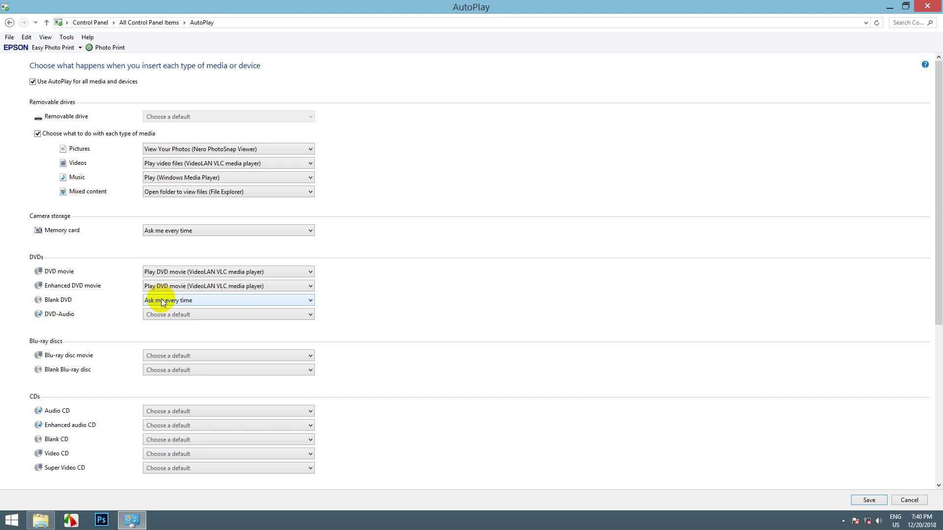
Step: Set the DVD-Audio default to Play audio DVD (VideoLAN VLC media player)
click(184, 317)
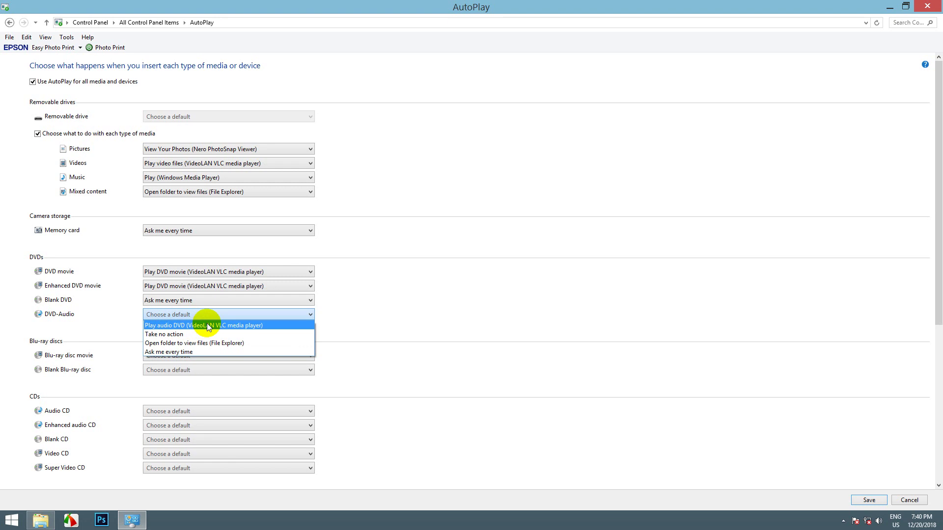
click(178, 325)
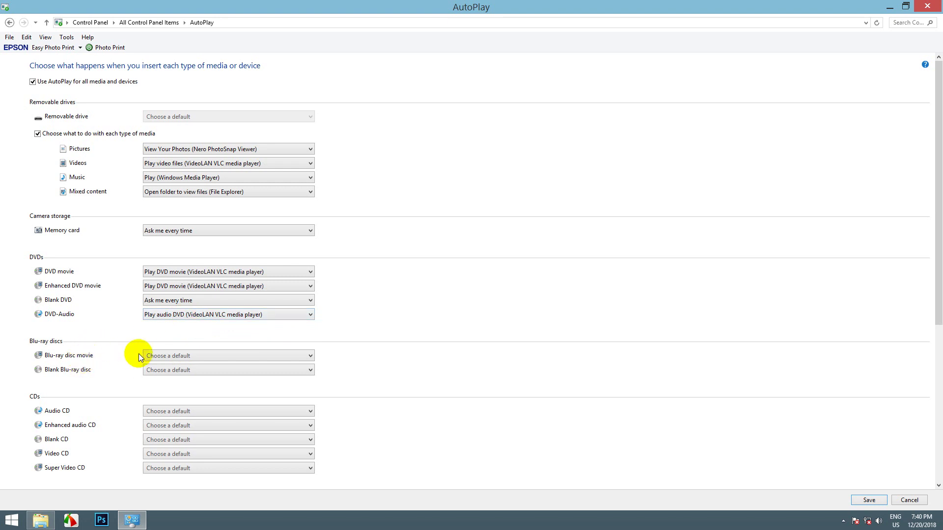
Step: Review the default actions offered for Blu-ray disc movie and Blank Blu-ray disc without choosing any
click(158, 357)
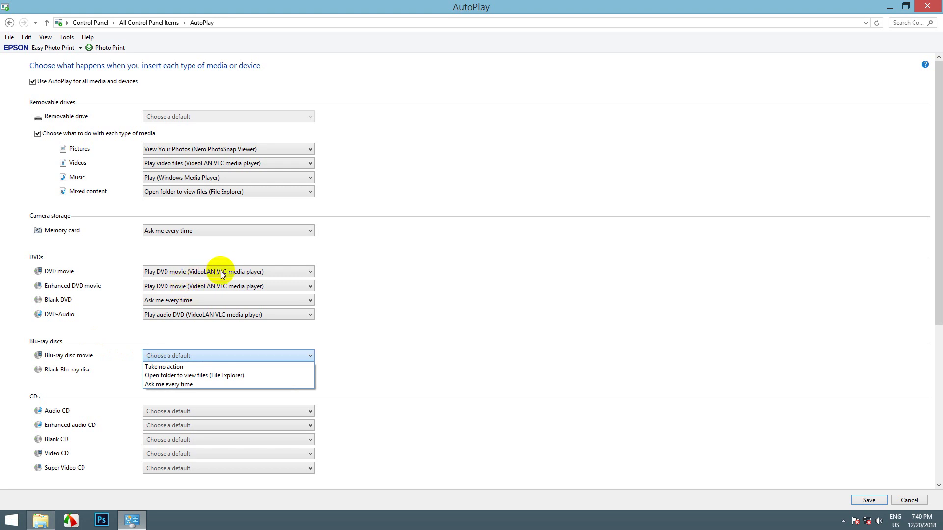
click(120, 364)
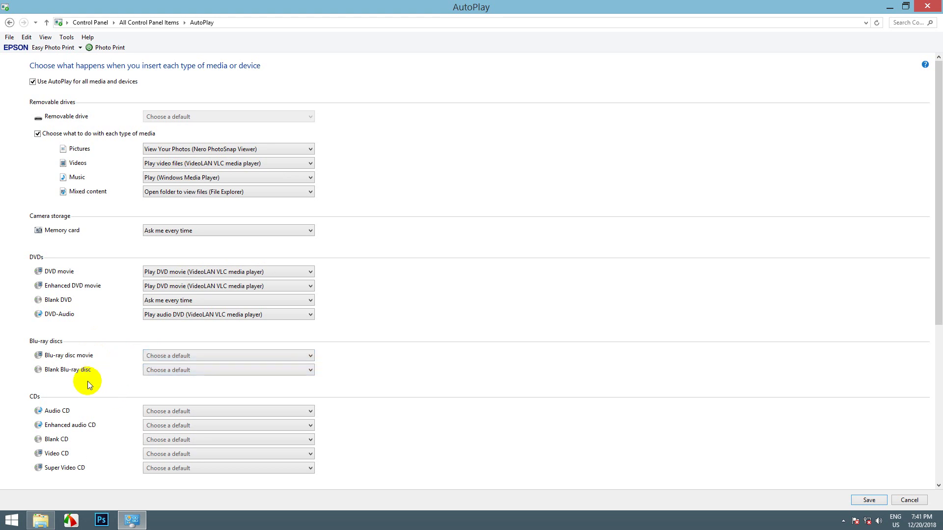
click(158, 370)
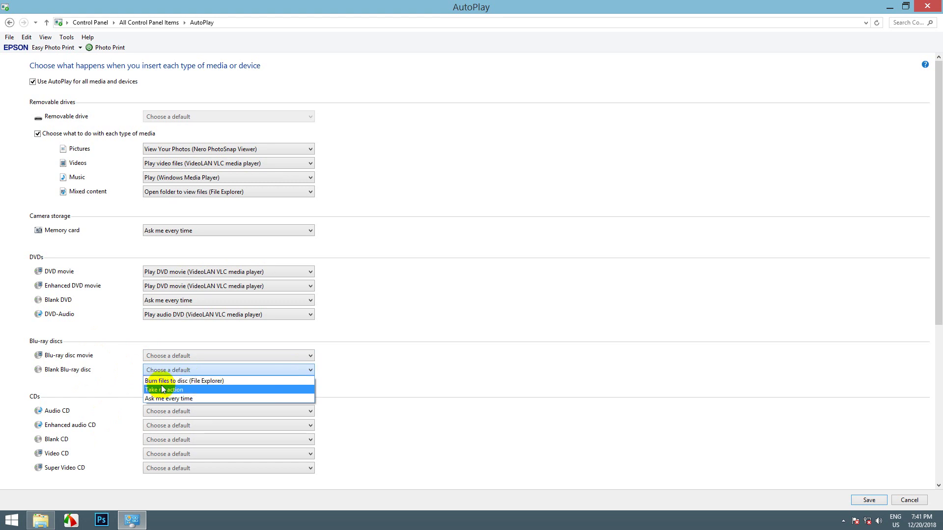
click(126, 382)
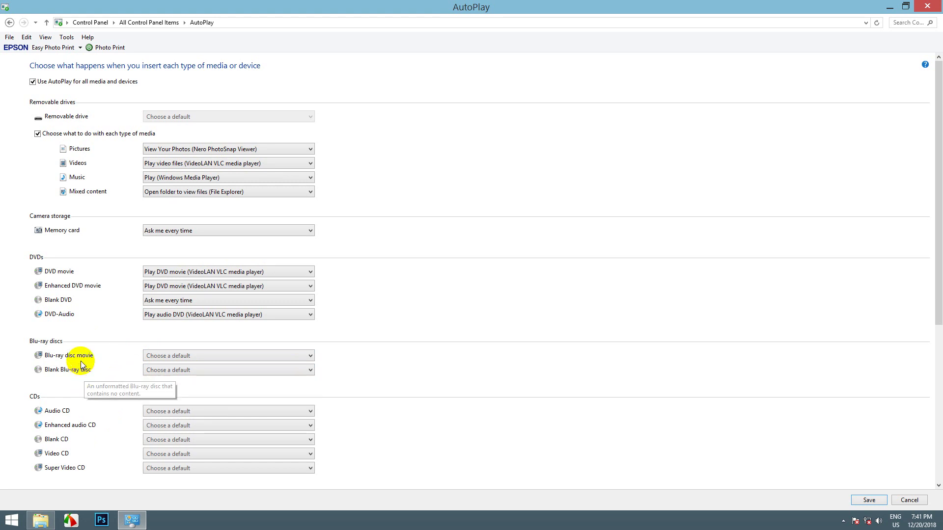
click(149, 355)
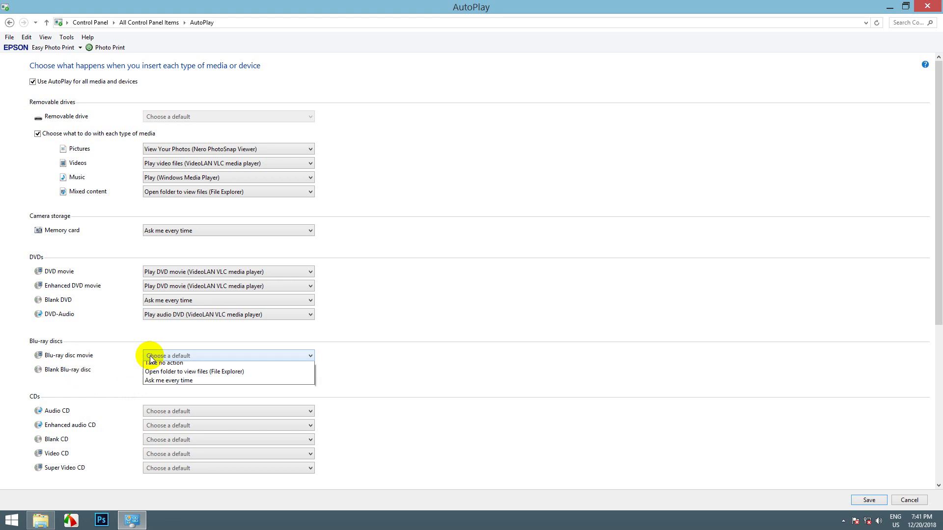
click(115, 360)
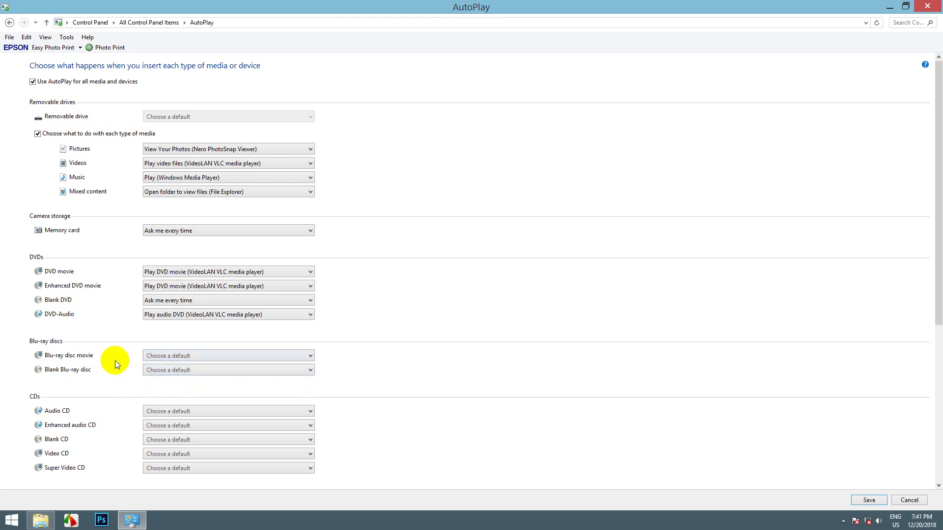
Step: Minimize the AutoPlay window and open the CHANNEL BANK-MOVIE STORE (movie) folder on the My Book (J:) drive in File Explorer
click(889, 7)
right_click(381, 170)
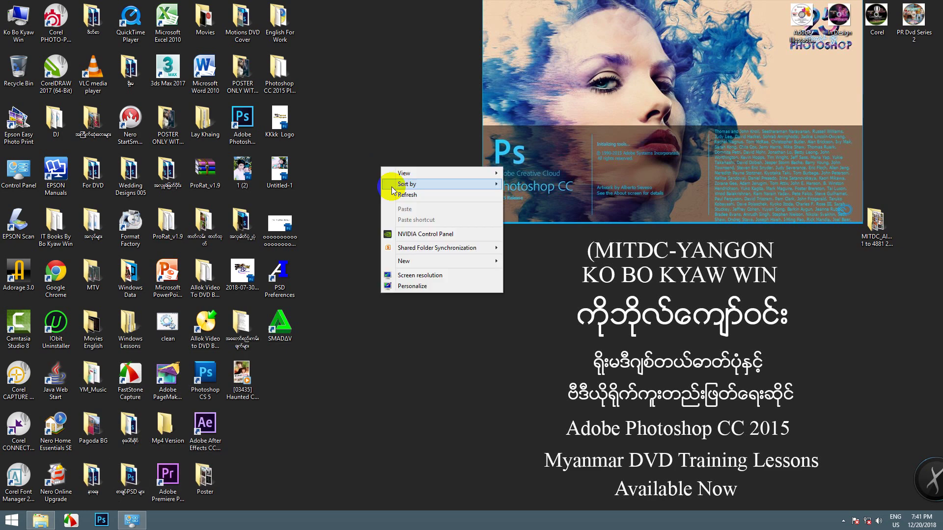
click(397, 195)
double_click(19, 18)
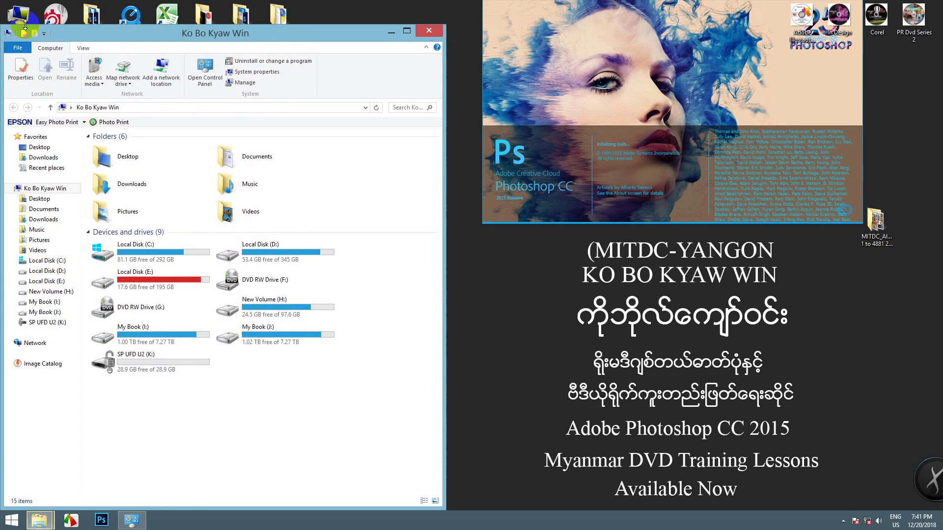
click(407, 32)
double_click(246, 202)
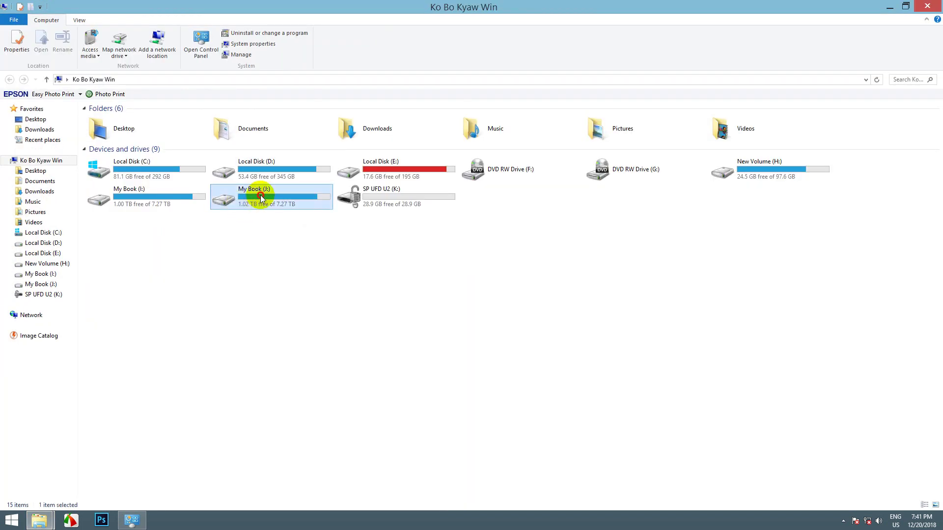
double_click(143, 130)
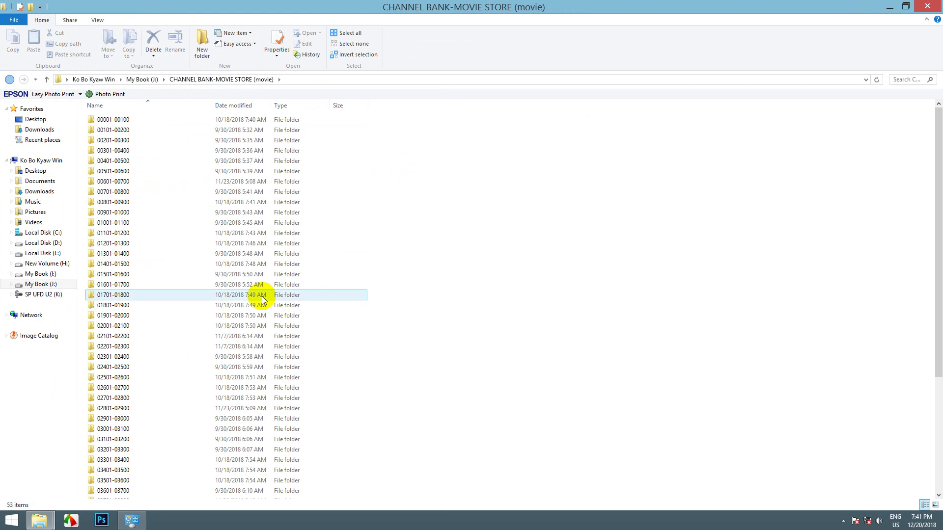
Step: Widen the Name column and copy the application file PLEASE INSTALL THIS IF YOU CAN'T PLAY THE FILES PROPERLY (64 BIT)
scroll(259, 295, down, 5)
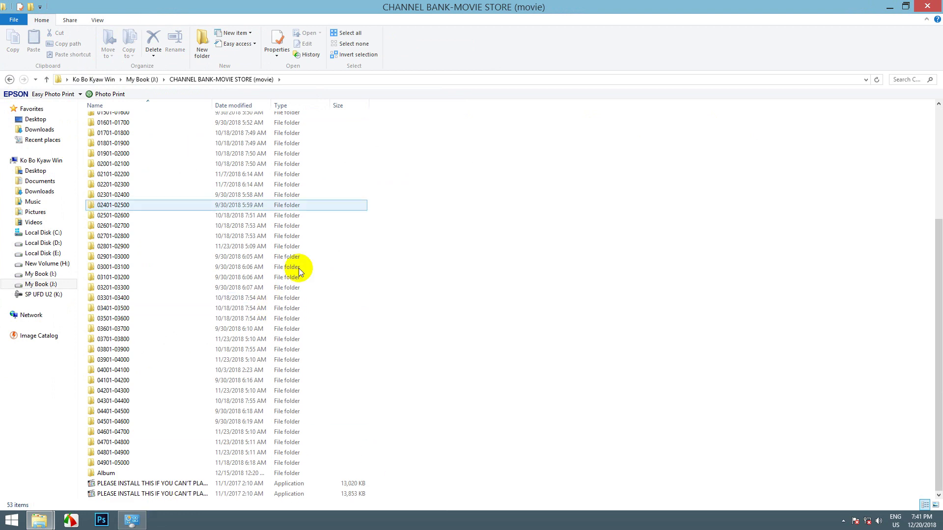
drag(211, 104, 456, 118)
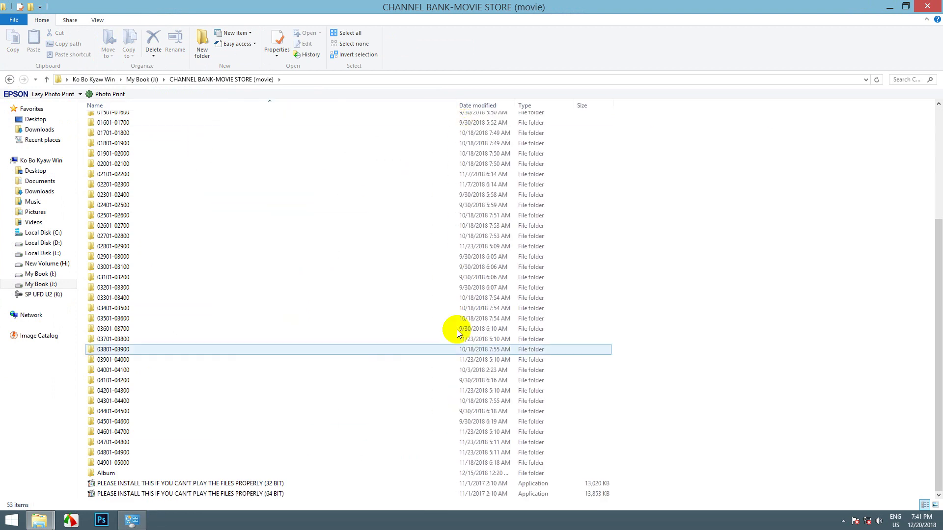
click(252, 495)
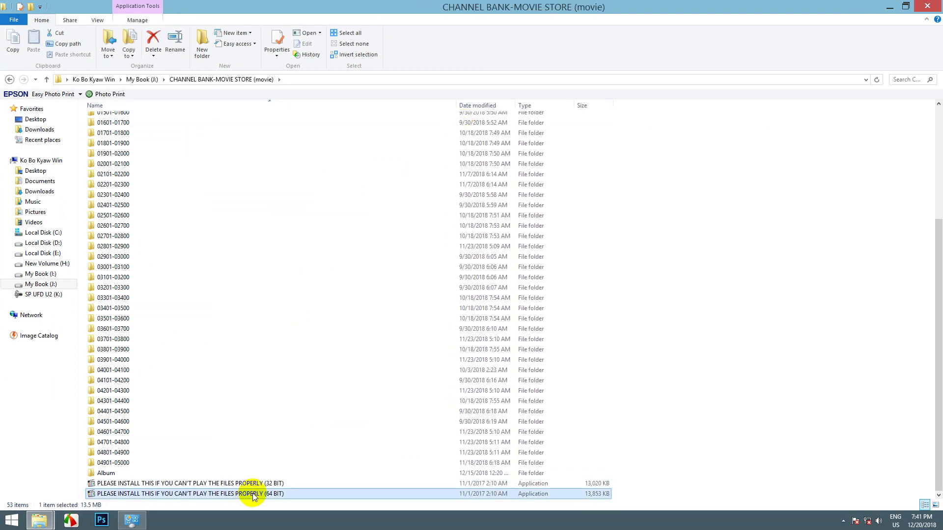
right_click(252, 493)
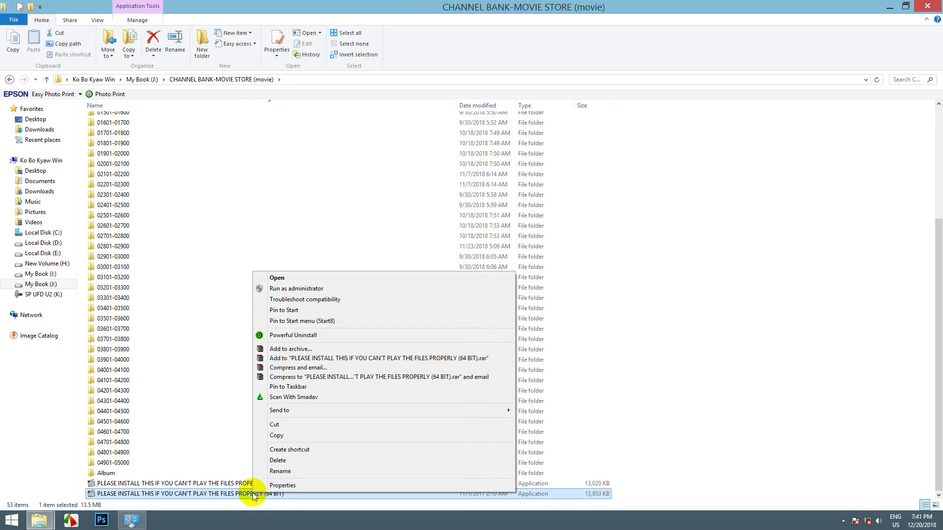
click(281, 434)
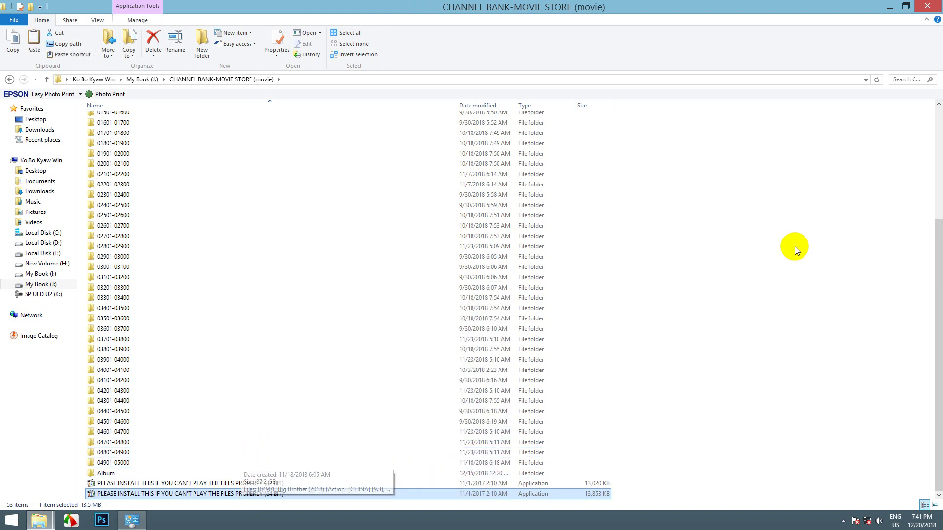
Step: Minimize the folder window, paste the copied 64-bit installer onto the desktop and refresh it
click(884, 12)
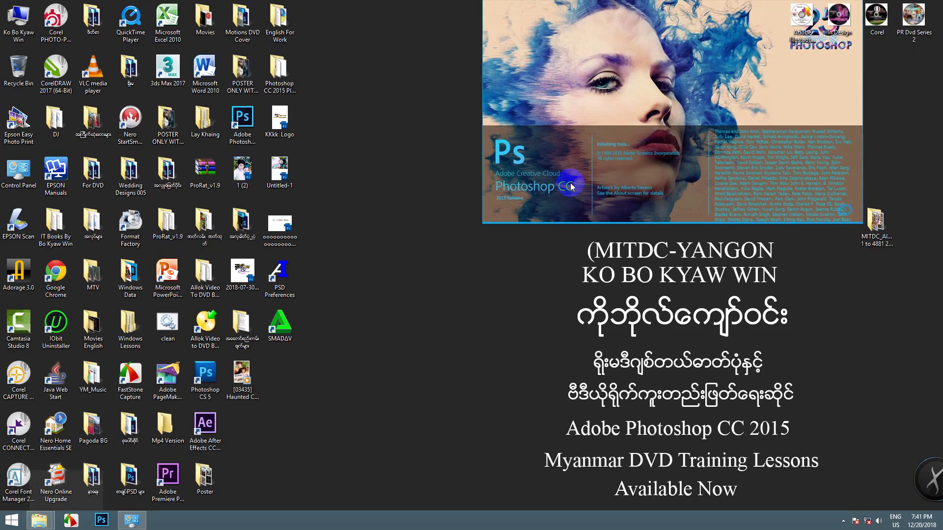
right_click(442, 160)
click(461, 195)
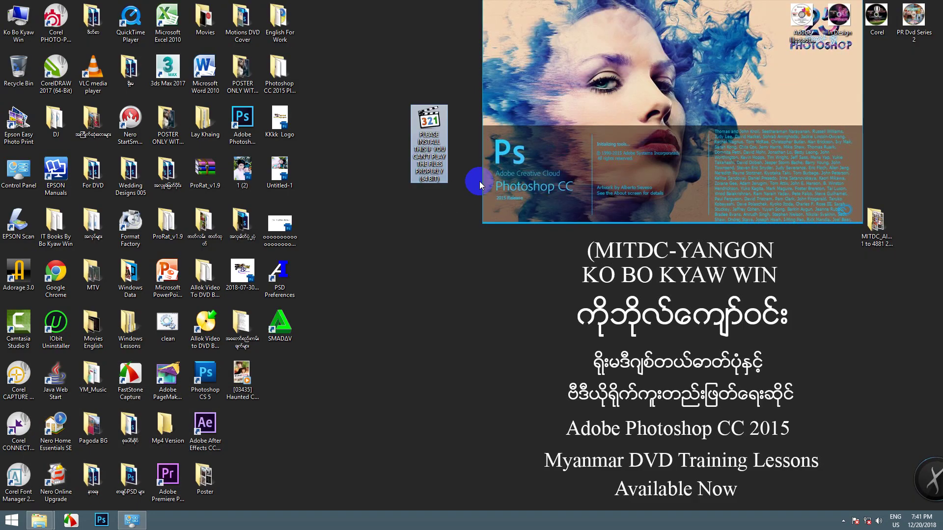
right_click(518, 121)
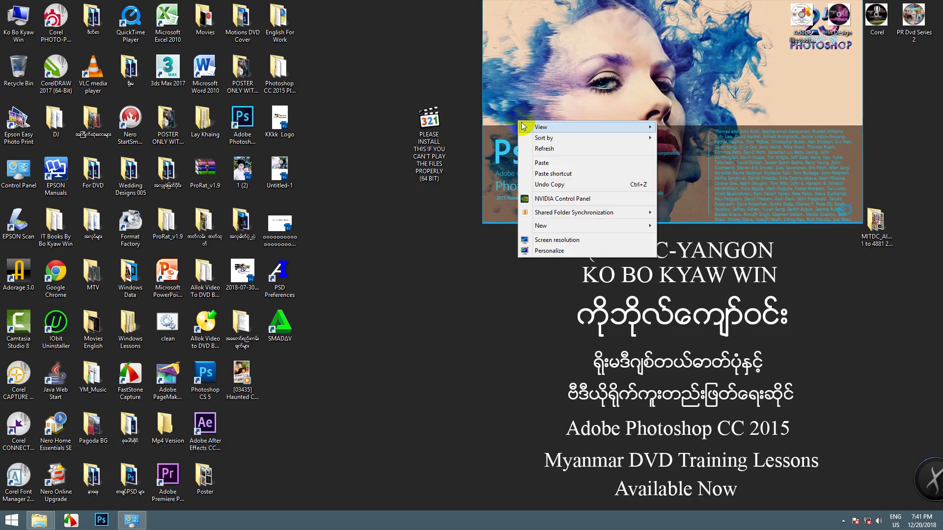
click(540, 148)
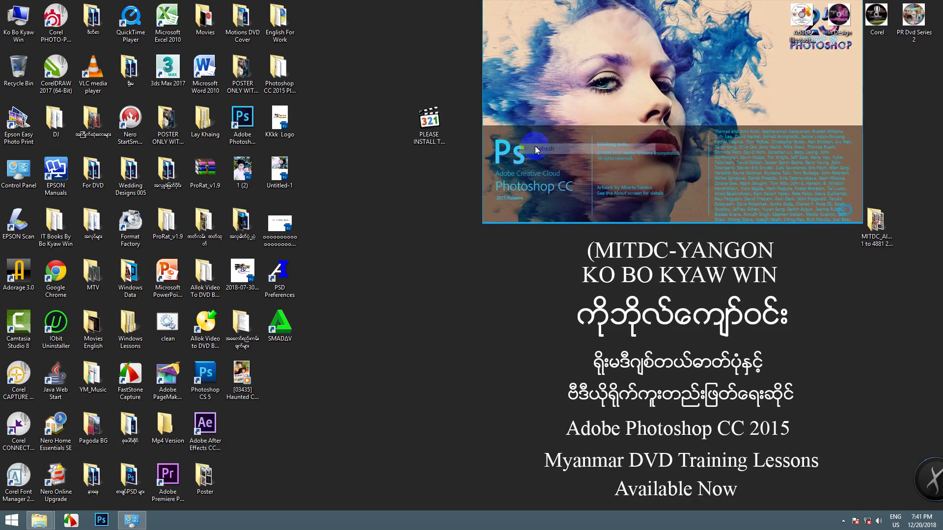
Step: Run the 64-bit installer on the desktop as administrator with English as the setup language
right_click(429, 123)
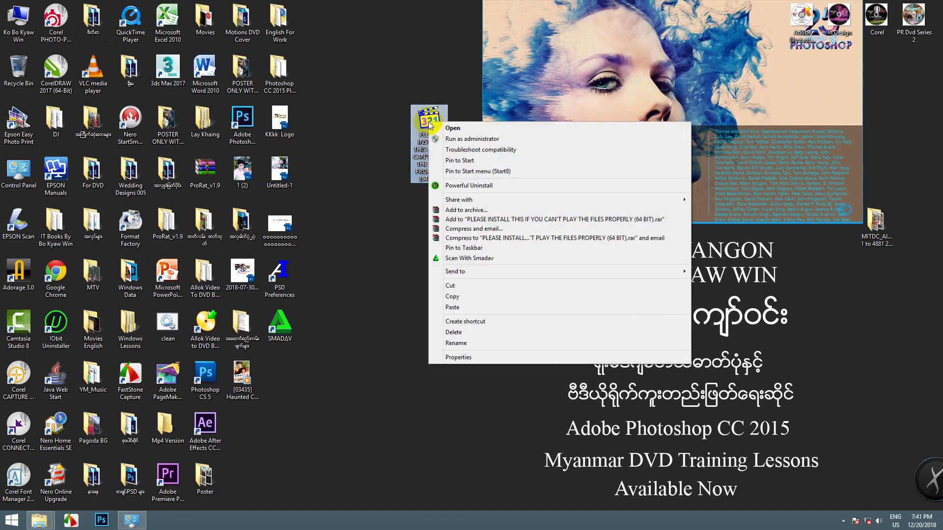
click(469, 139)
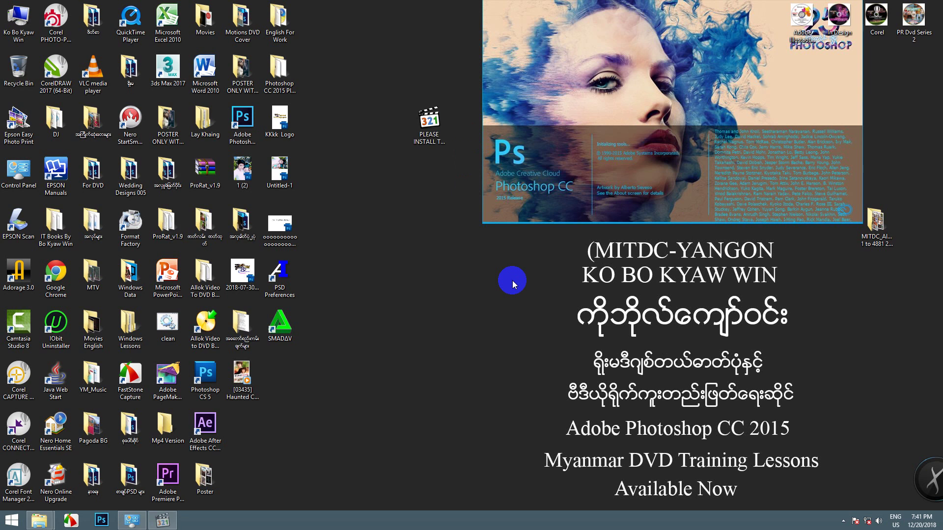
drag(480, 222, 534, 186)
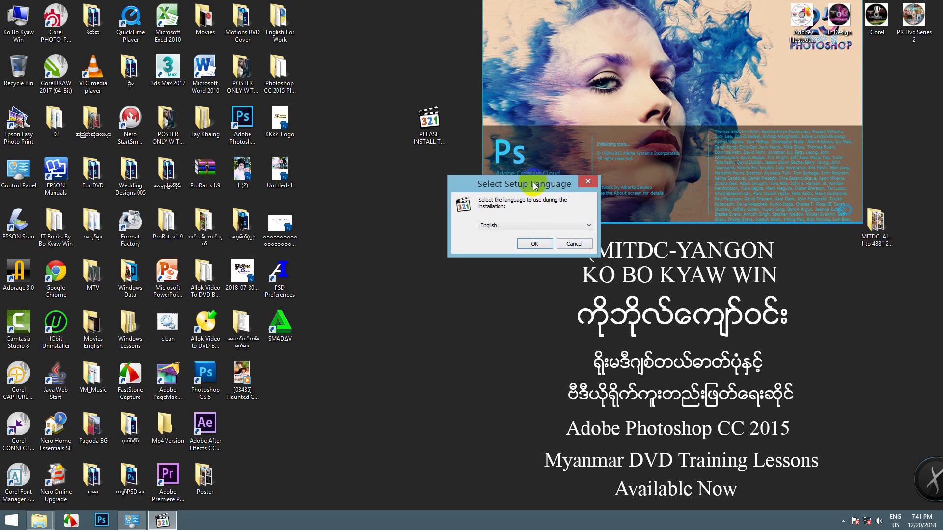
click(534, 244)
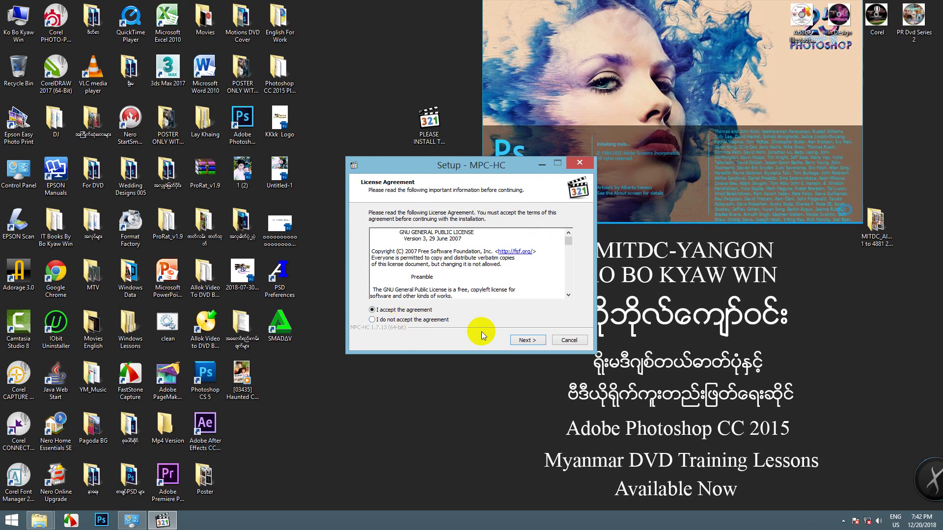
Step: Install MPC-HC in C:\Program Files\MPC-HC with the default components and a current-user desktop shortcut, and finish without launching it
click(527, 341)
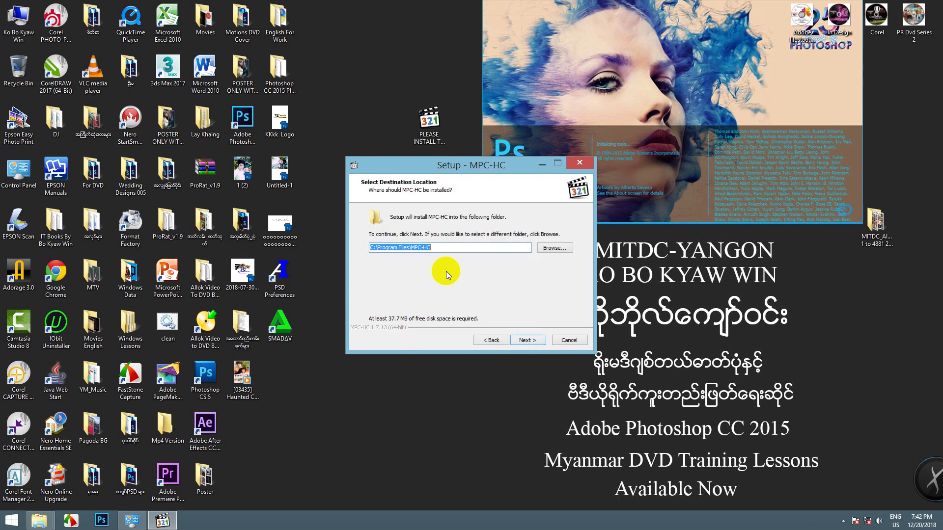
click(527, 340)
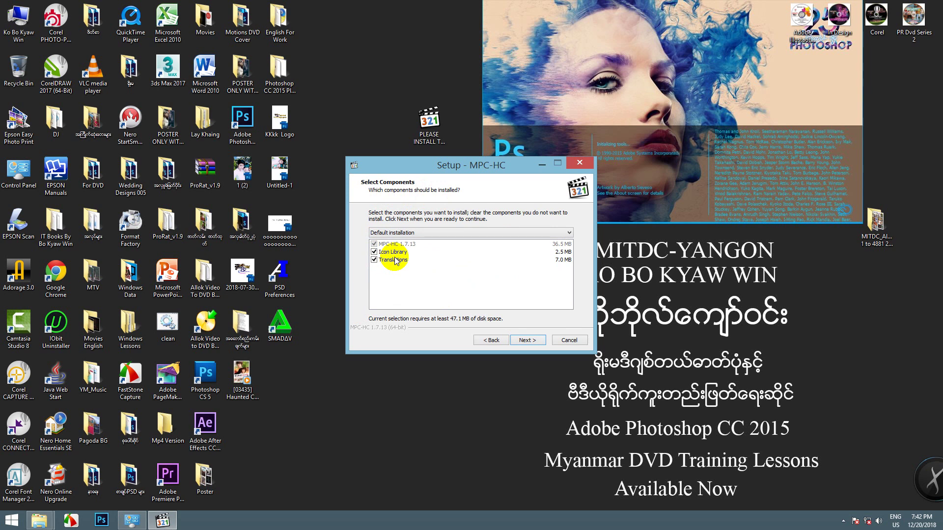
click(526, 341)
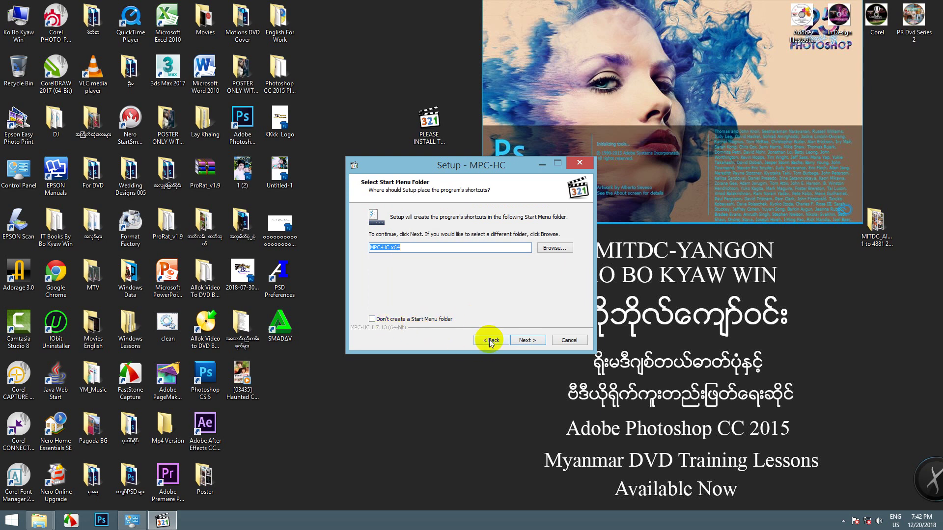
click(525, 340)
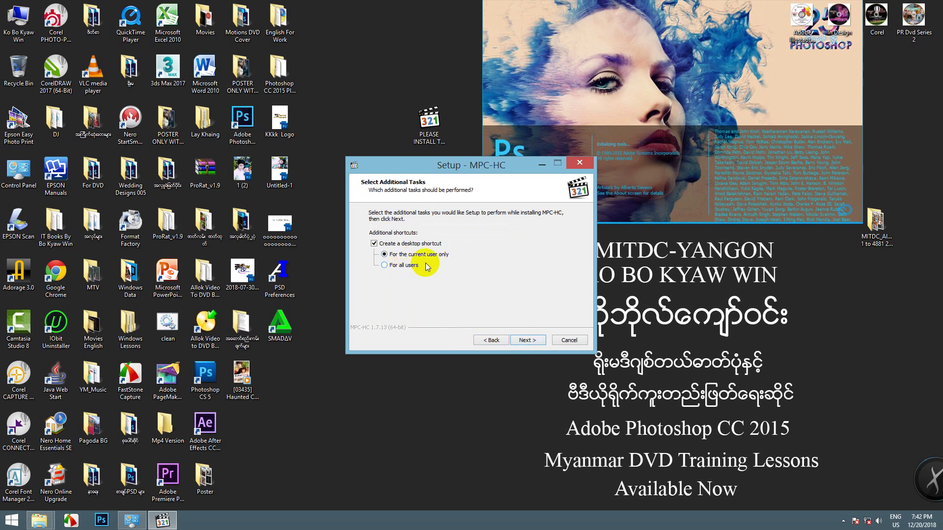
click(532, 340)
click(534, 340)
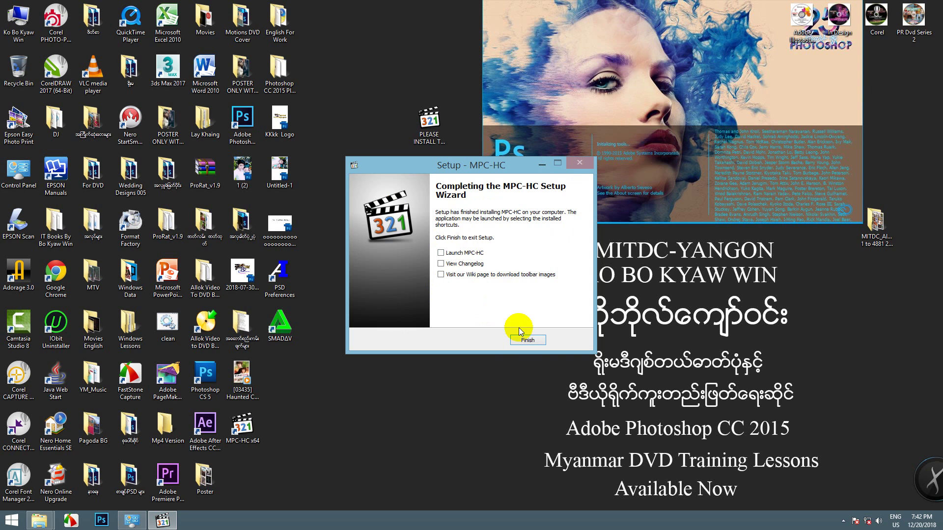
click(525, 340)
Step: Refresh the desktop and move the installer icon beside the MPC-HC x64 shortcut
right_click(495, 70)
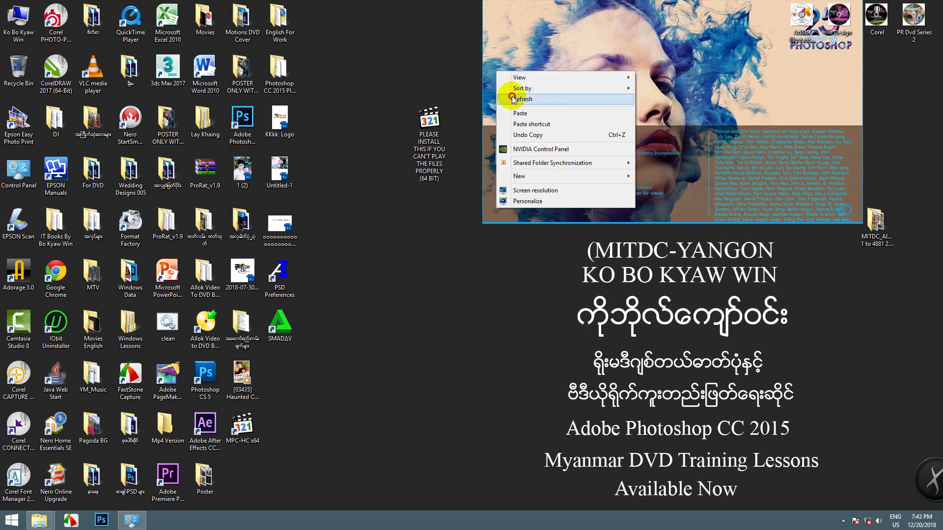
click(510, 99)
drag(429, 120, 278, 425)
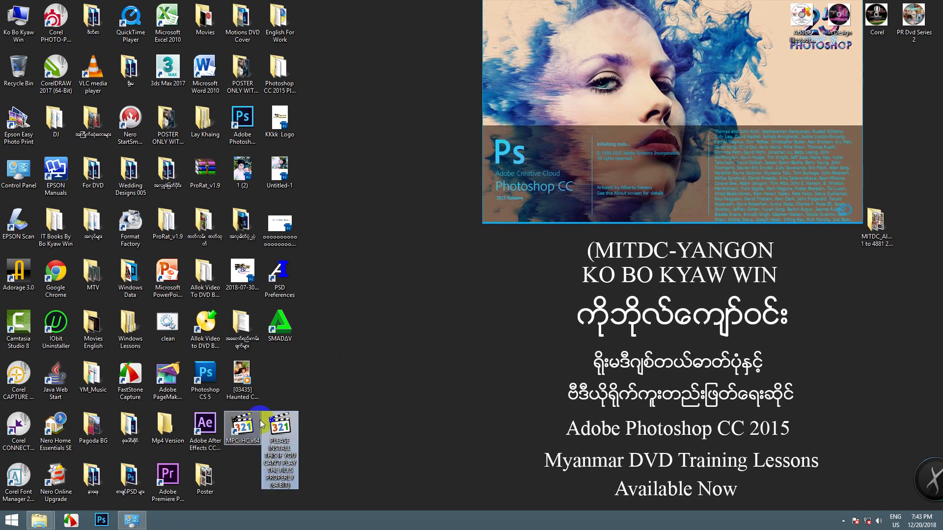
Step: Examine the MPC-HC x64 shortcut's properties, close them and refresh the desktop
right_click(256, 425)
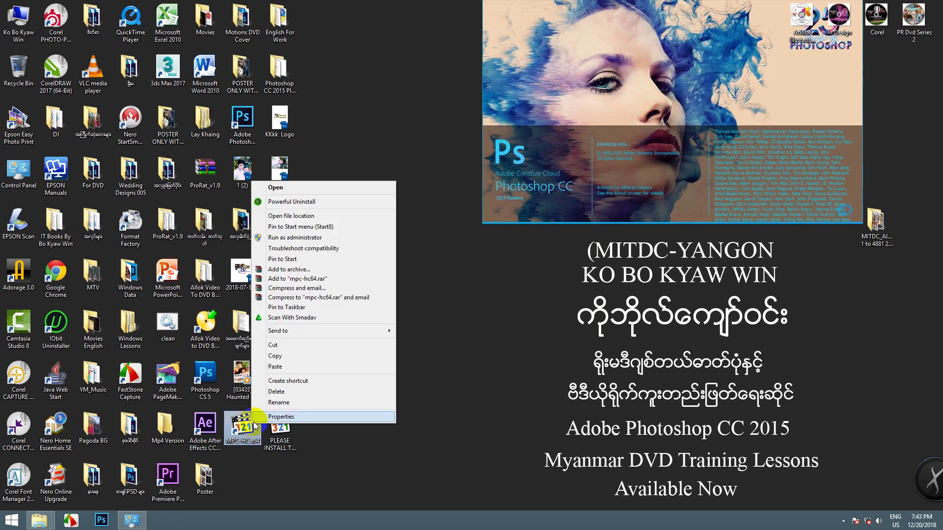
click(279, 416)
drag(340, 270, 491, 104)
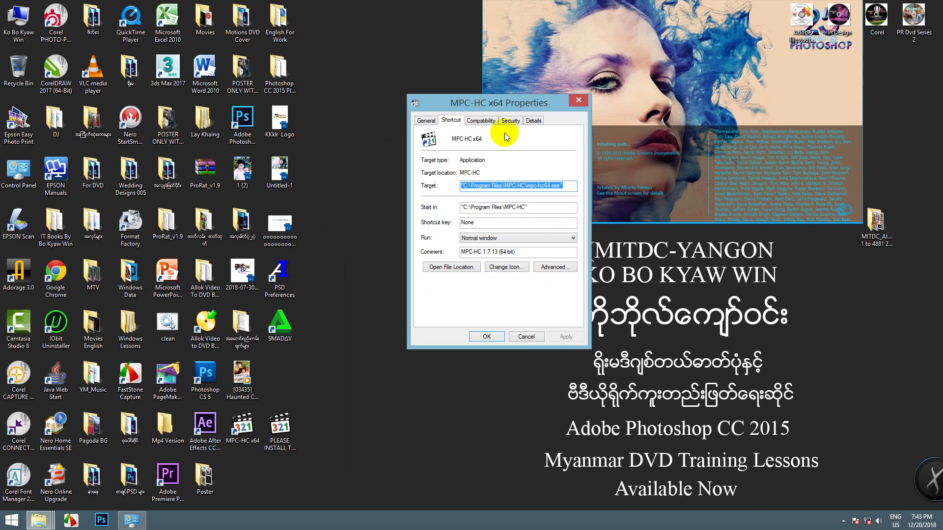
click(486, 336)
right_click(481, 145)
click(507, 171)
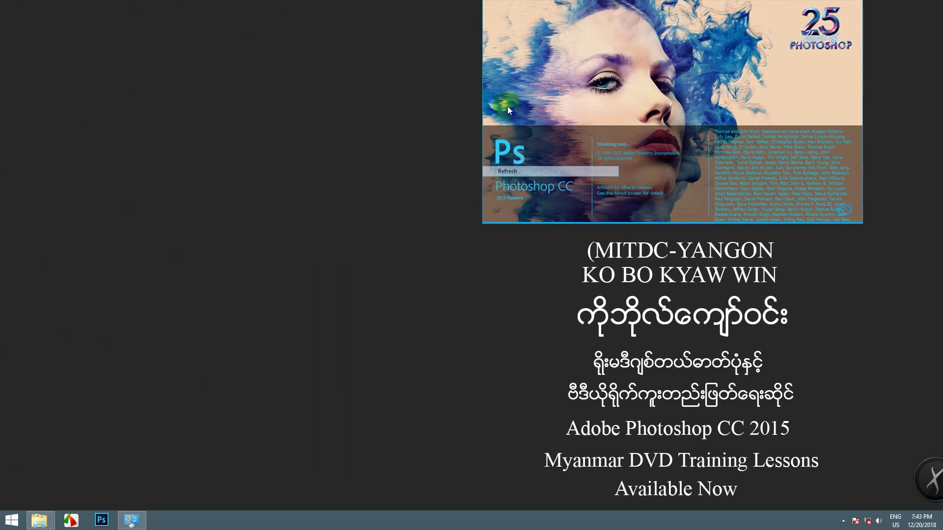
Step: Examine the available AutoPlay defaults for Blu-ray disc movies, leave them unchanged, minimize AutoPlay and refresh the desktop
click(132, 520)
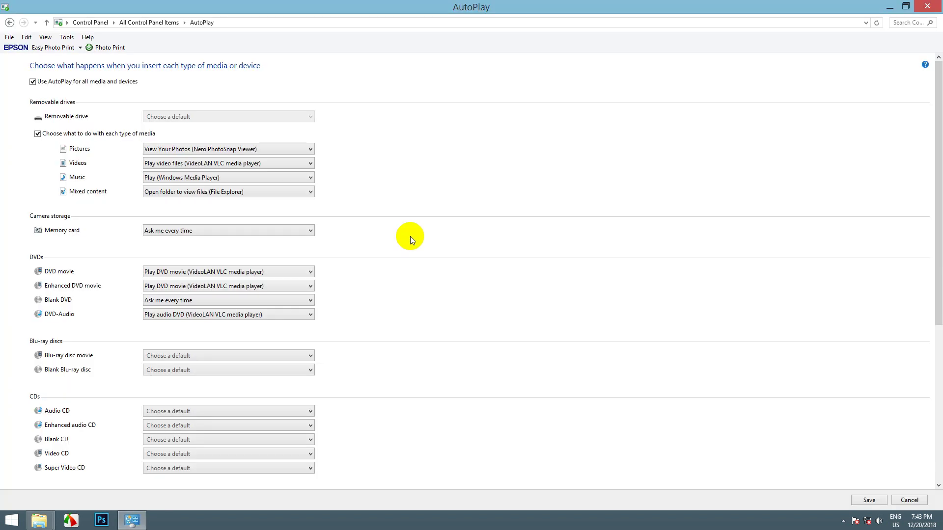
click(180, 355)
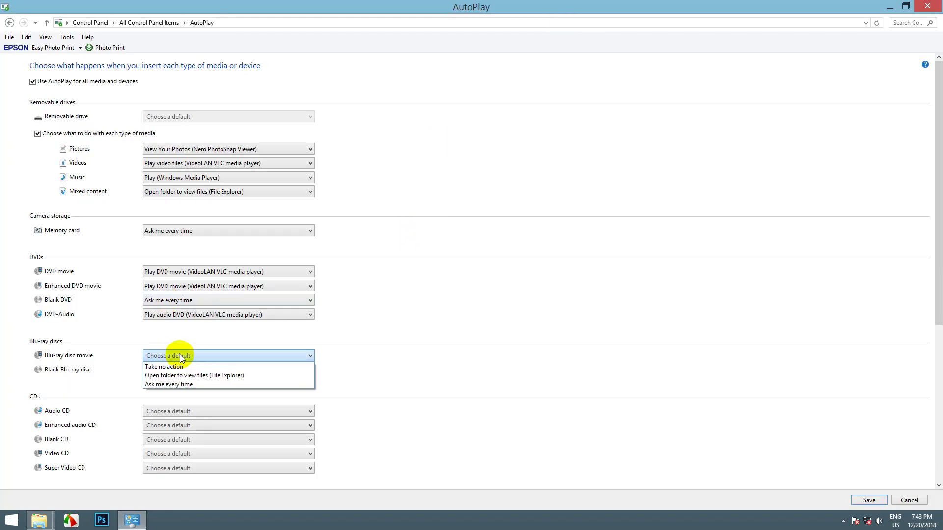
click(390, 363)
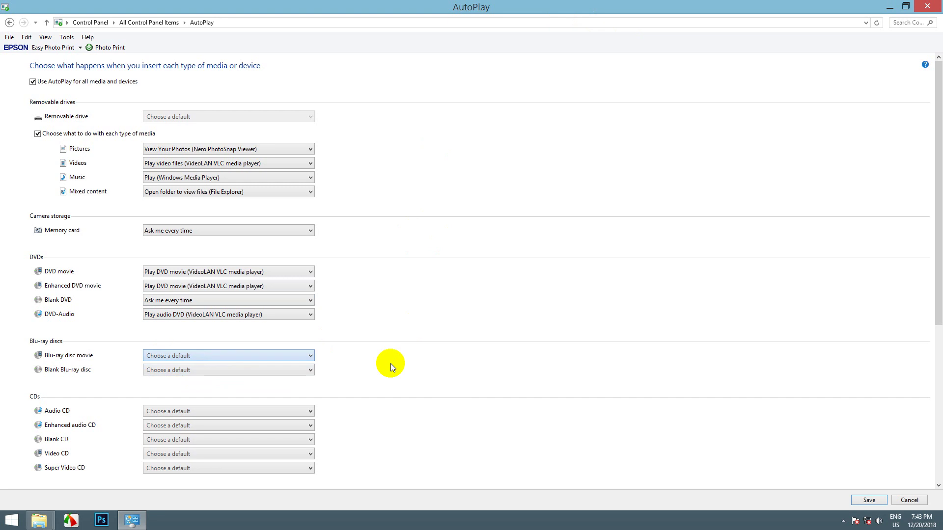
click(240, 359)
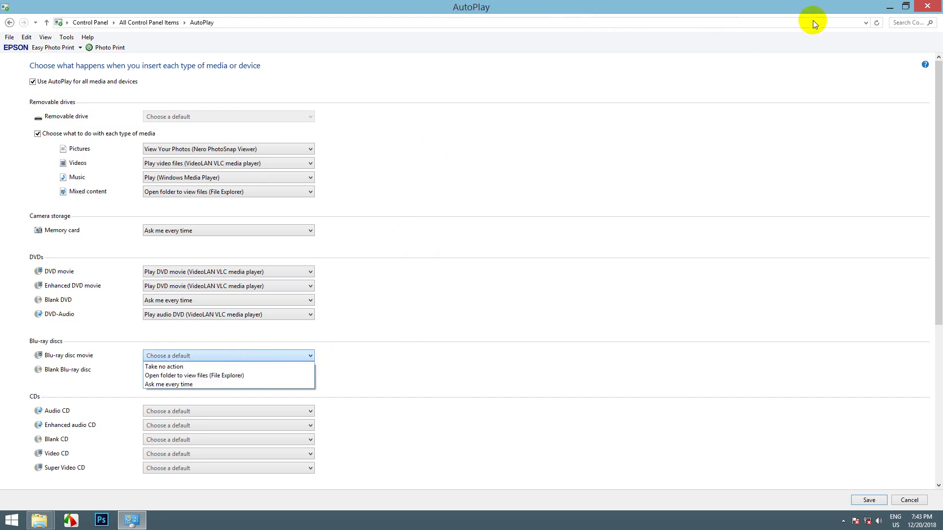
click(431, 291)
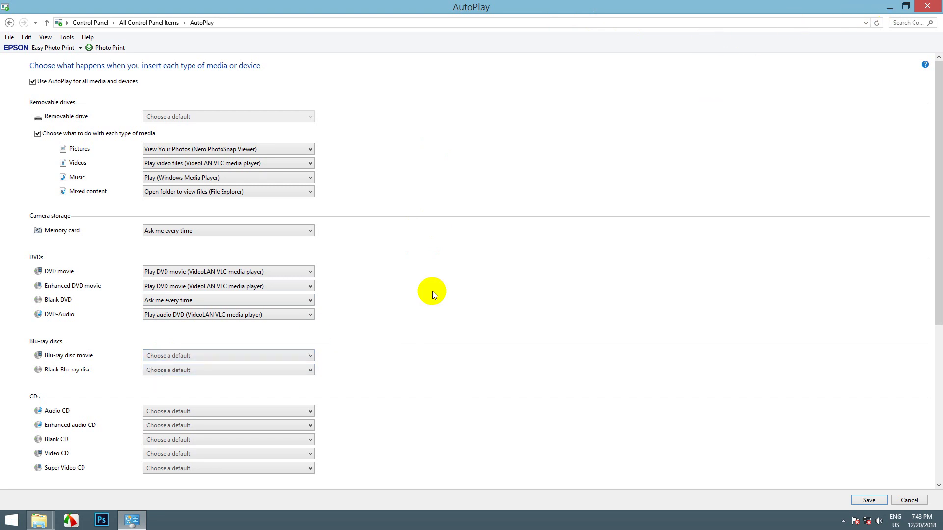
click(887, 8)
right_click(464, 153)
click(479, 180)
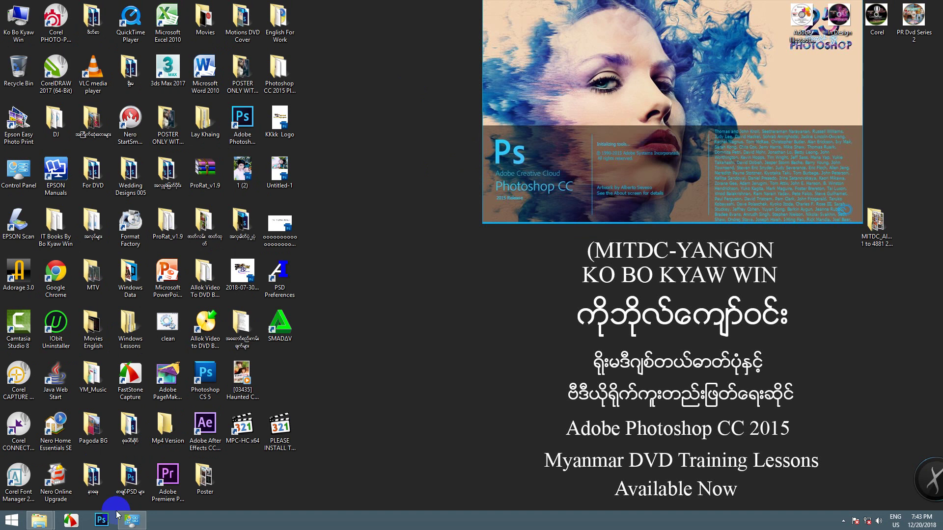
Step: Open the 0018- BAAHUBALI THE BEGINNING (2015) - MM folder inside the Blu-Ray folder on My Book (J:)
mouse_move(39, 520)
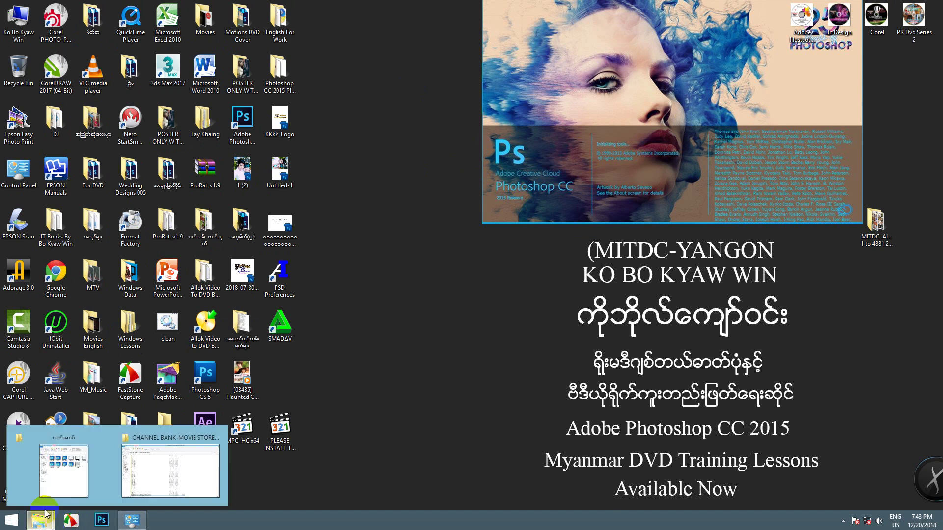
click(154, 476)
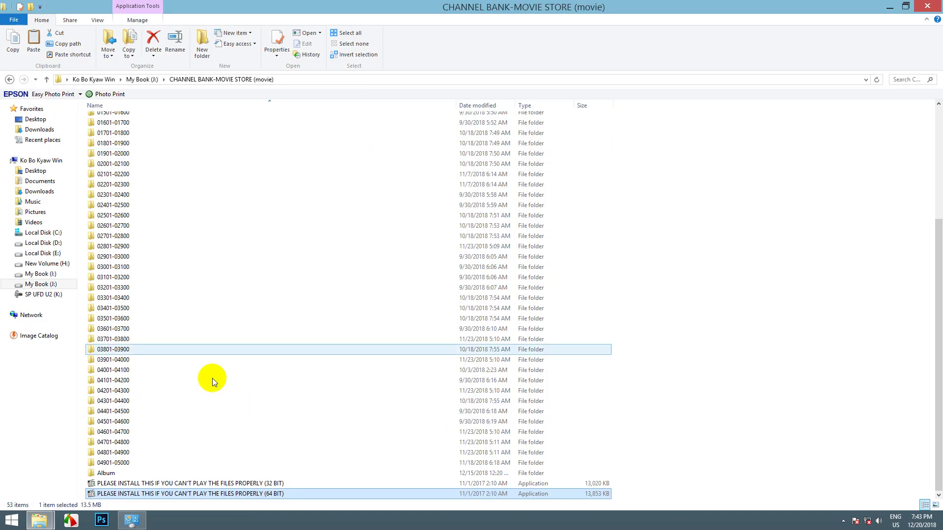
click(9, 79)
click(109, 122)
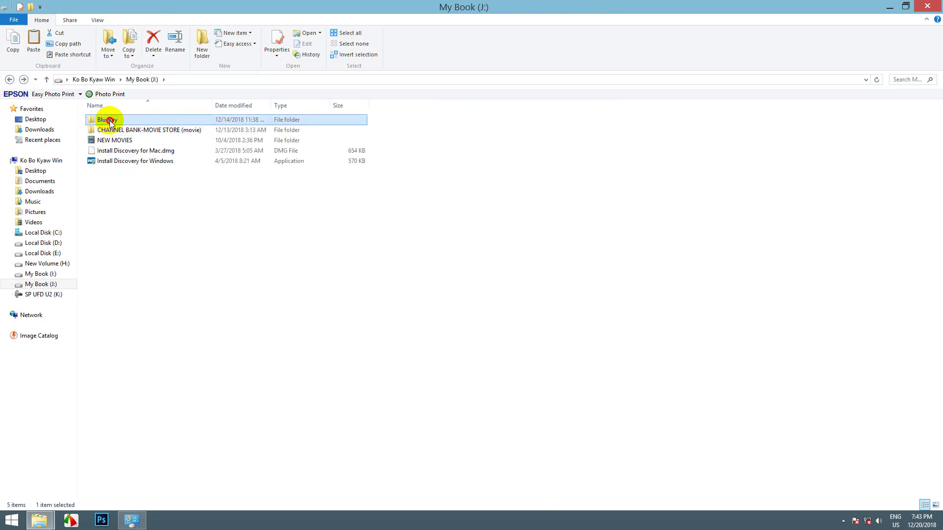
double_click(109, 120)
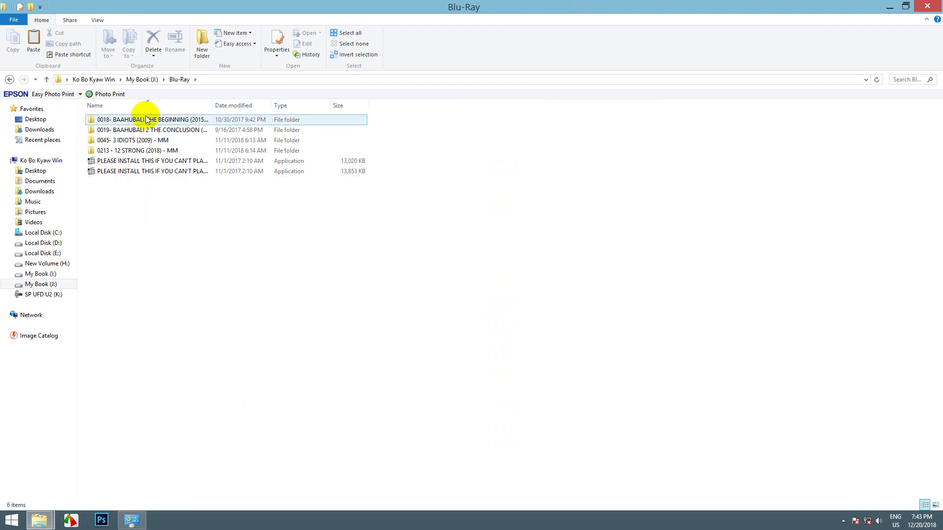
click(137, 120)
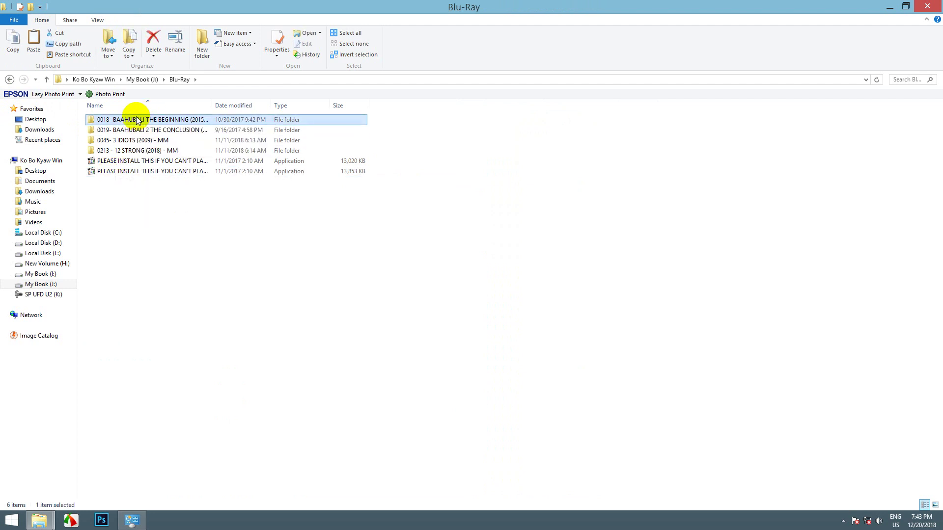
double_click(137, 121)
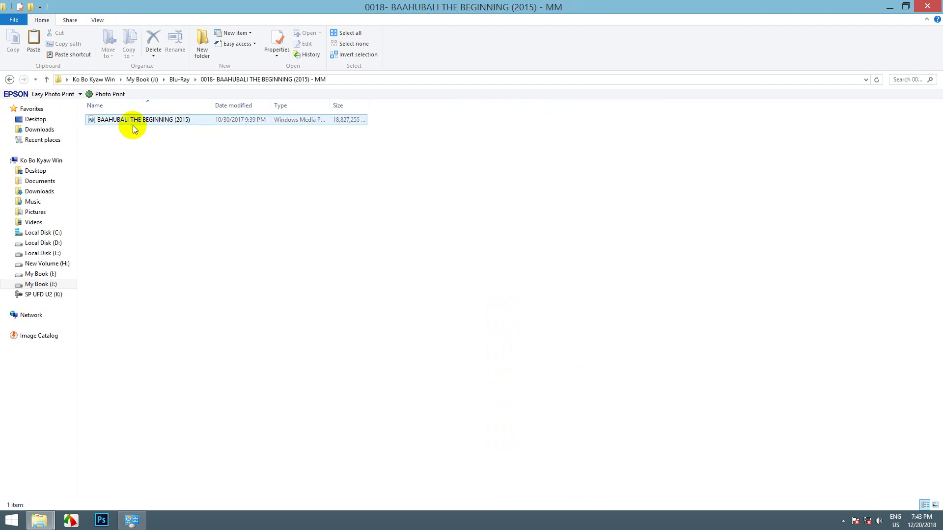
Step: Examine the full list of apps offered for opening the BAAHUBALI .mkv file and dismiss it without choosing one
right_click(137, 121)
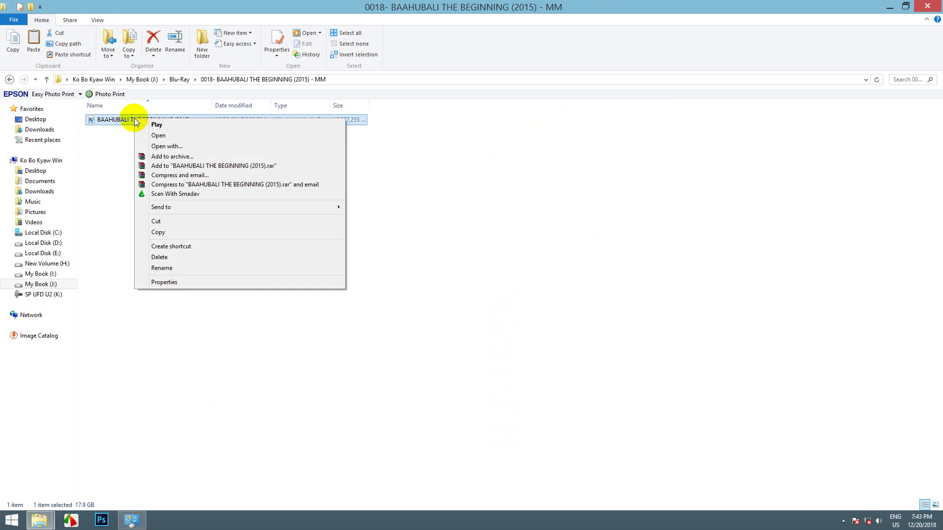
click(162, 147)
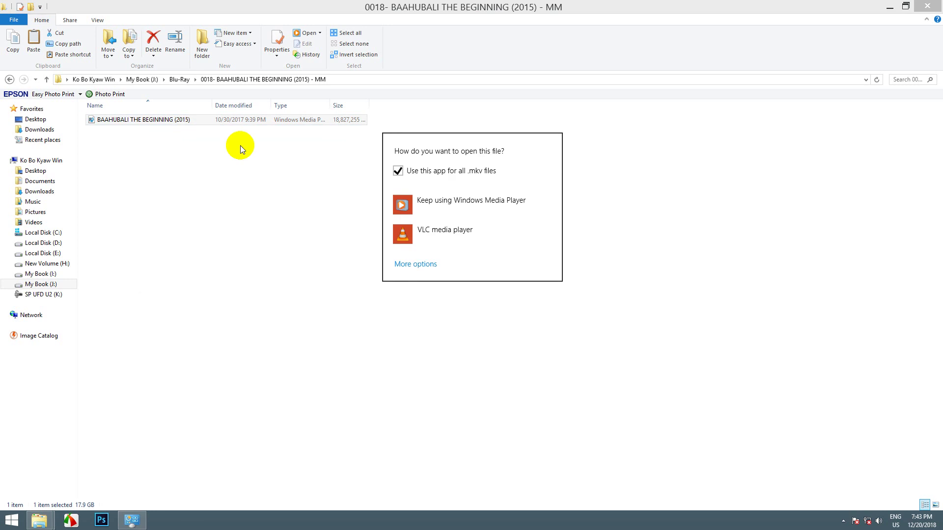
click(417, 265)
scroll(482, 264, down, 10)
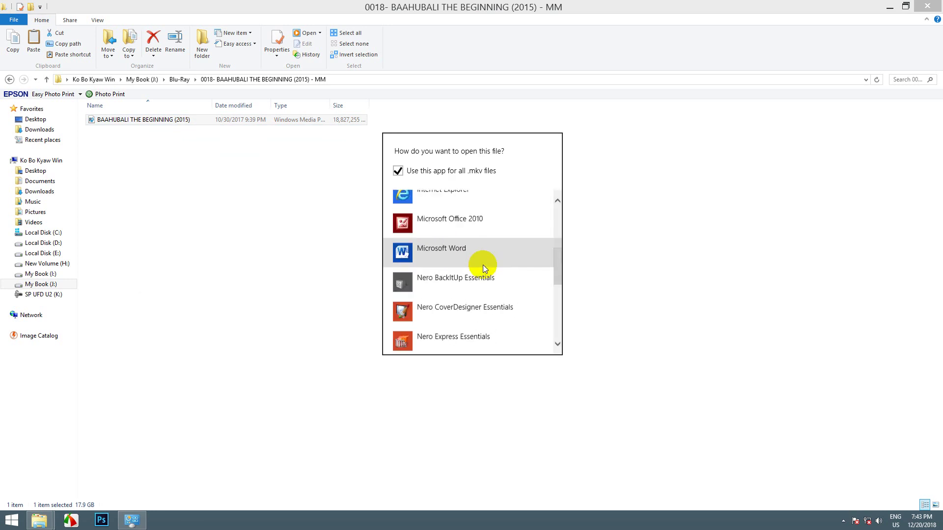
scroll(484, 264, down, 1)
scroll(484, 264, up, 4)
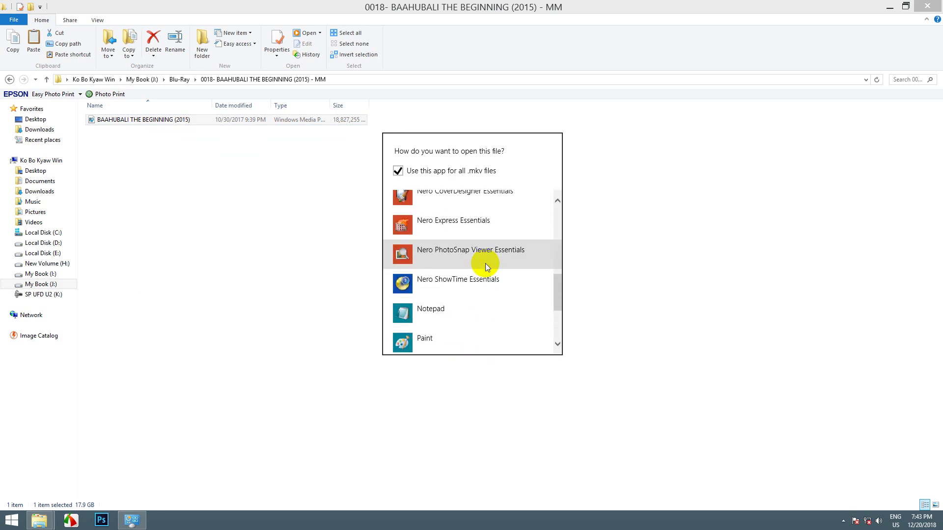
scroll(485, 265, up, 8)
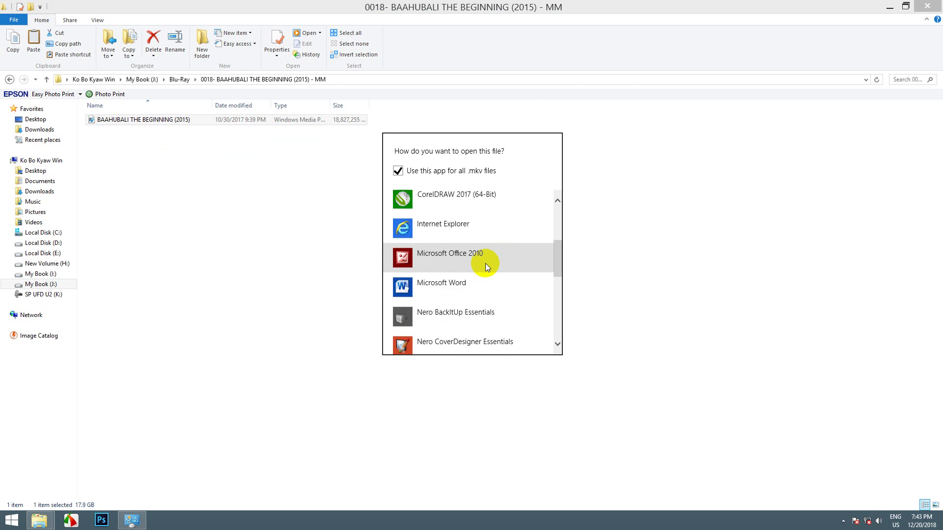
scroll(484, 261, up, 3)
click(263, 216)
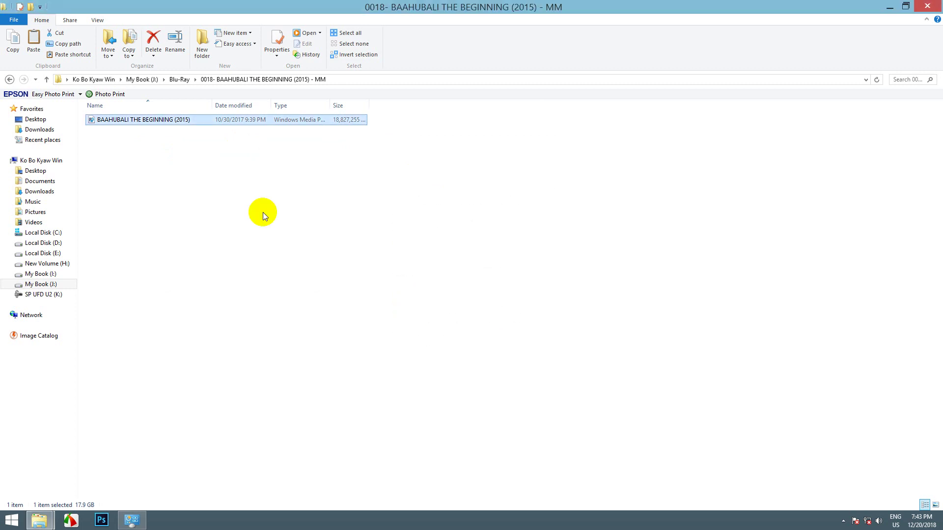
Step: Play the BAAHUBALI movie with its default player in a maximized window, skip to about 17 minutes and close the player
right_click(146, 120)
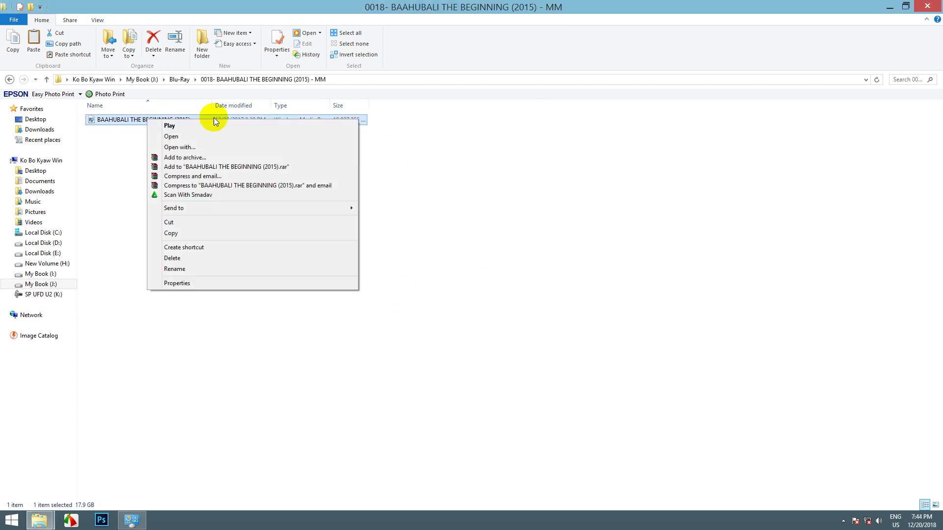
click(183, 139)
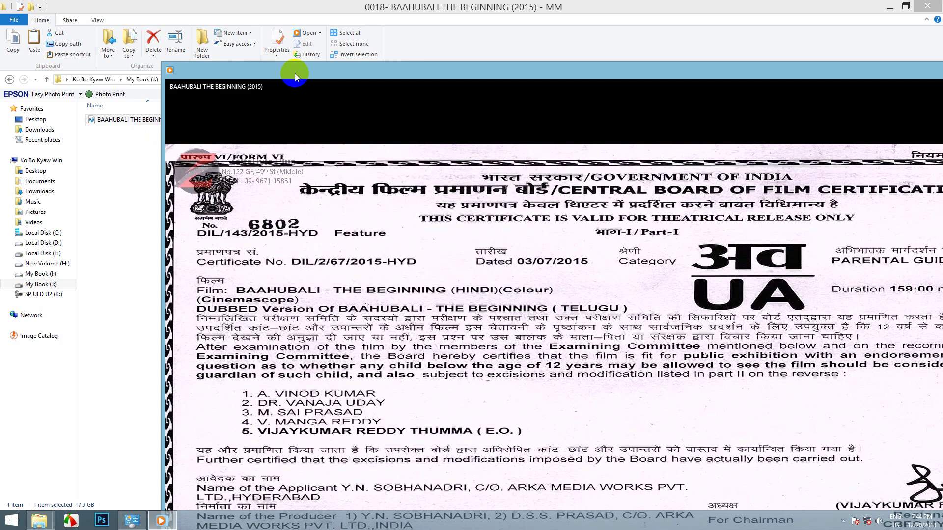
double_click(294, 73)
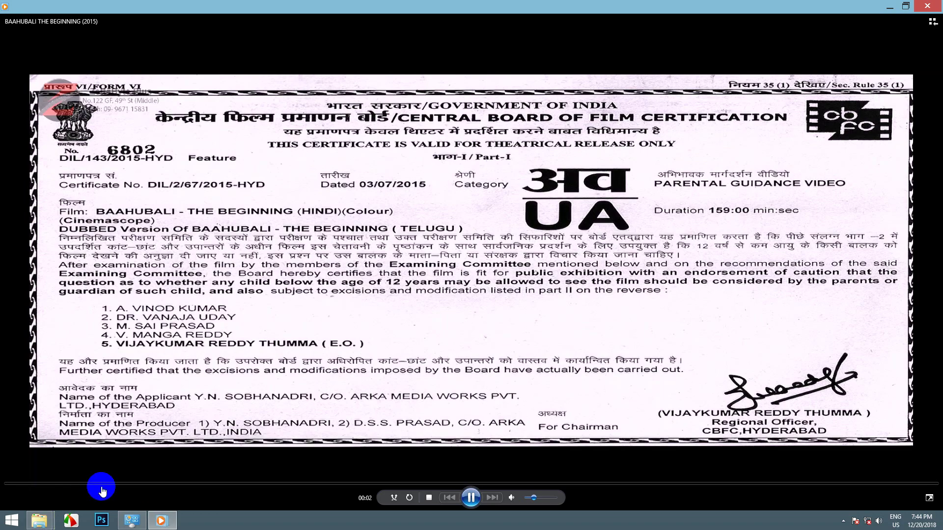
click(123, 484)
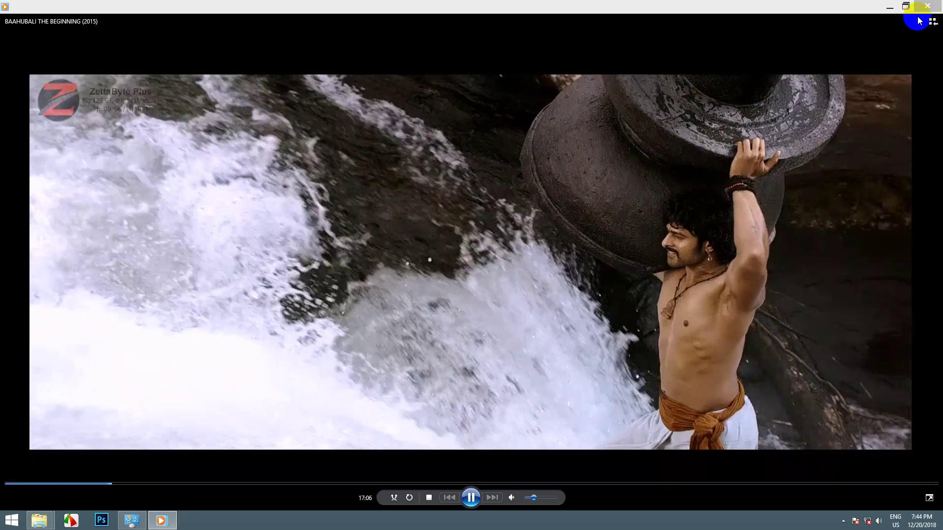
click(927, 7)
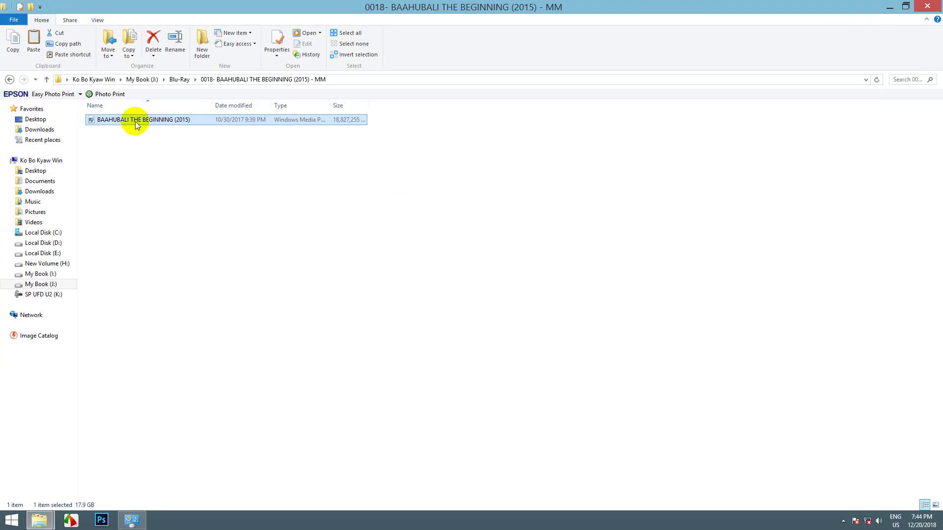
Step: Check the BAAHUBALI movie's open-with app list again, including the additional options, and dismiss it without a selection
right_click(143, 120)
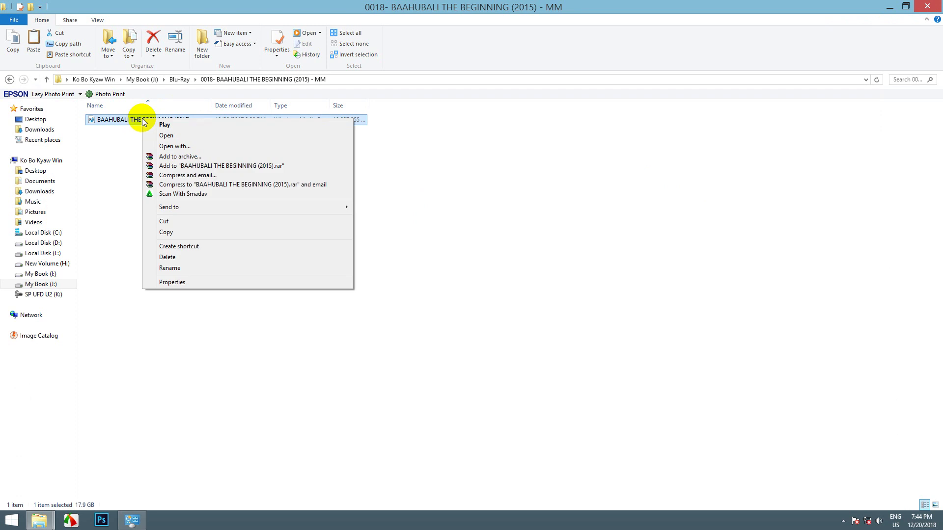
click(171, 137)
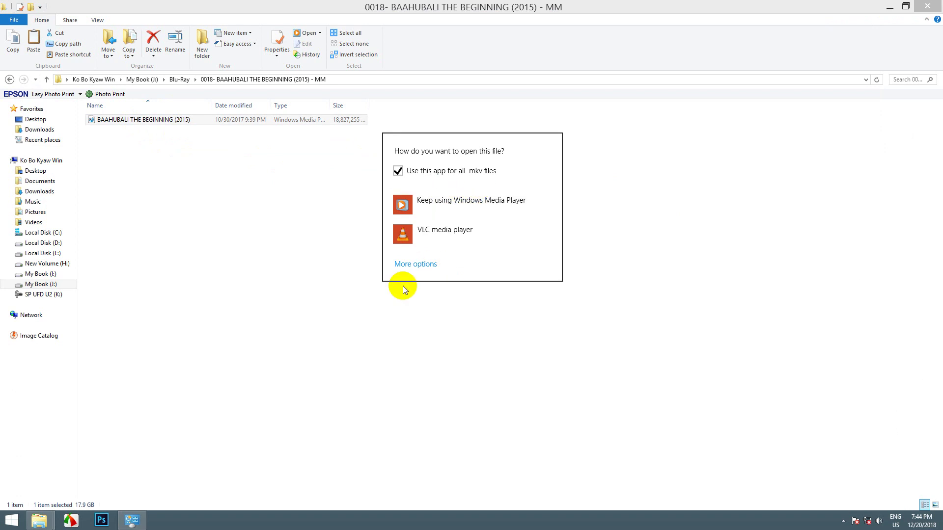
click(415, 265)
scroll(476, 253, down, 10)
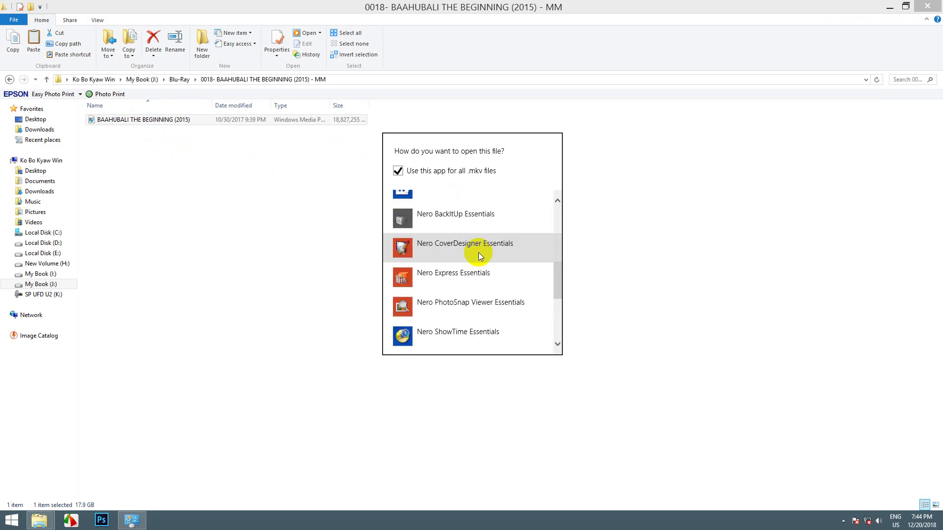
scroll(478, 252, up, 4)
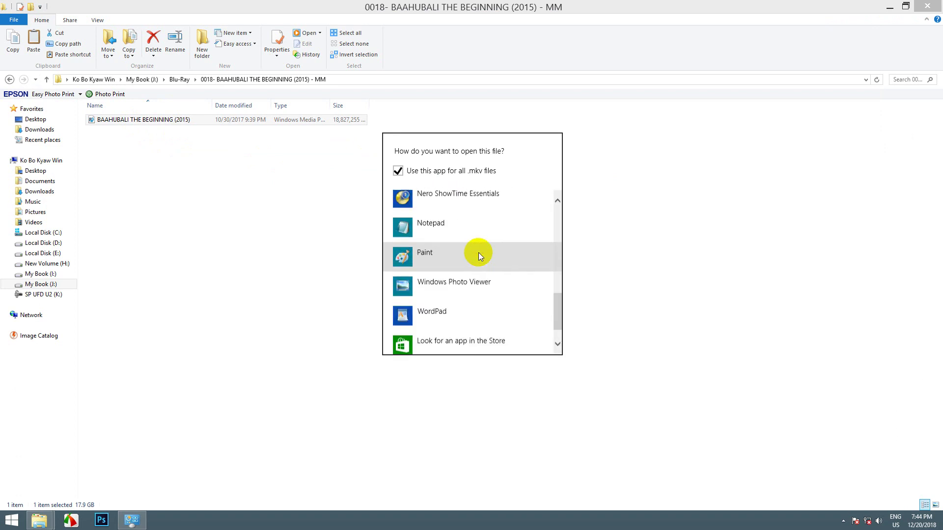
scroll(479, 253, up, 5)
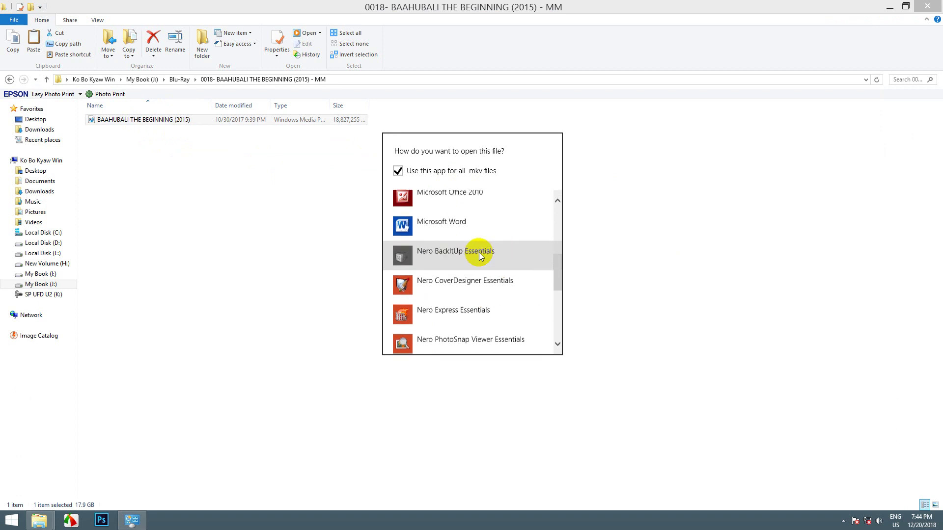
click(926, 9)
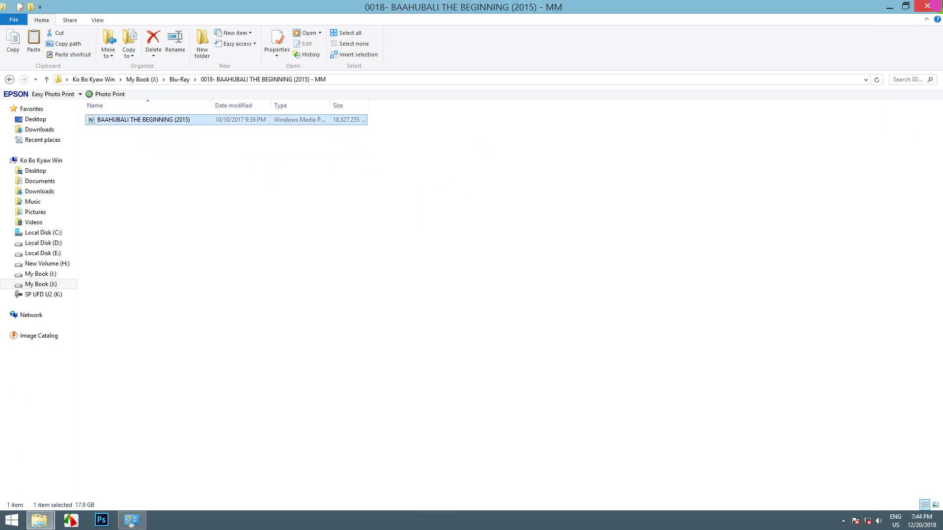
Step: Close the movie folder and move the 64-bit installer icon to the empty middle of the desktop, refreshing the desktop
click(926, 6)
right_click(413, 159)
click(437, 186)
drag(279, 425, 464, 376)
right_click(516, 245)
click(528, 261)
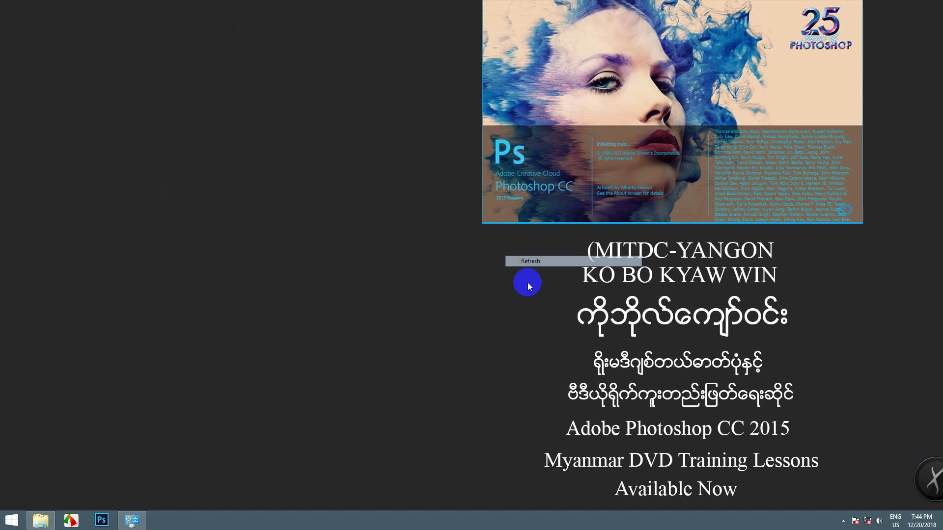
drag(497, 407, 516, 331)
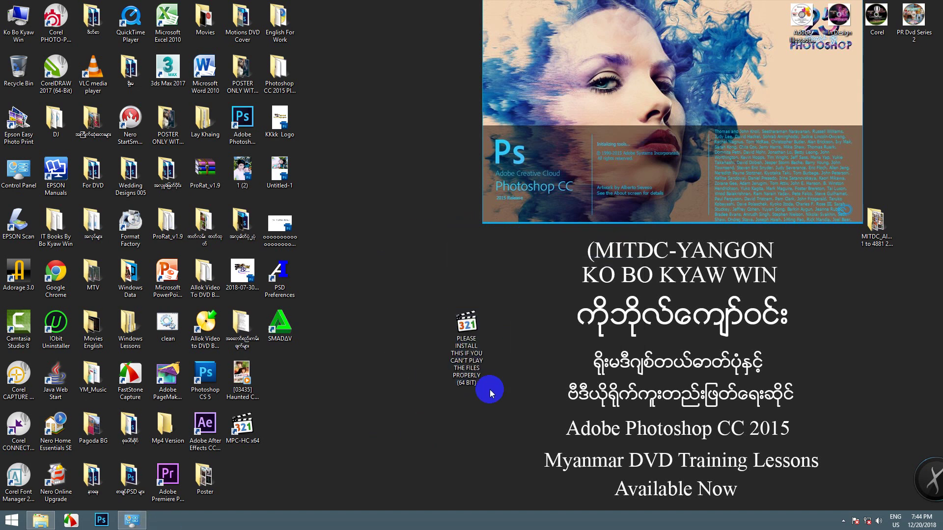
drag(501, 411, 483, 300)
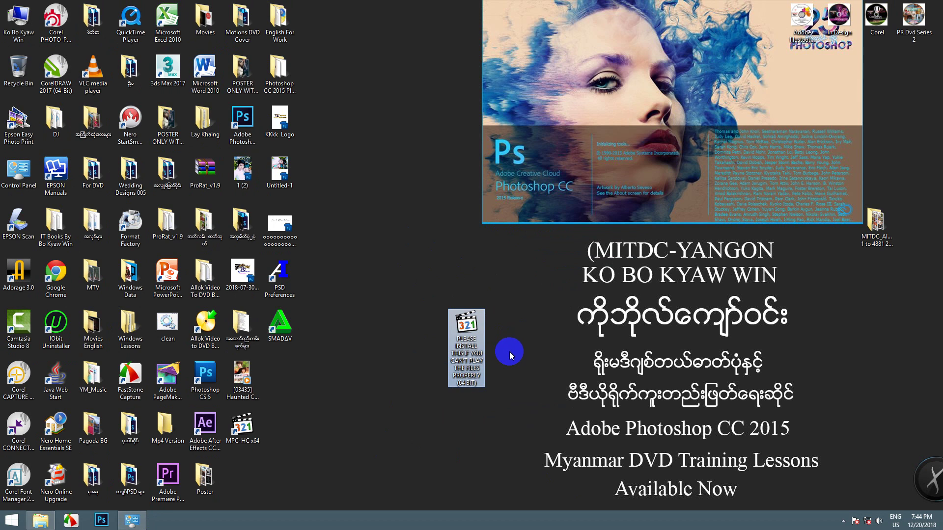
right_click(552, 279)
click(573, 308)
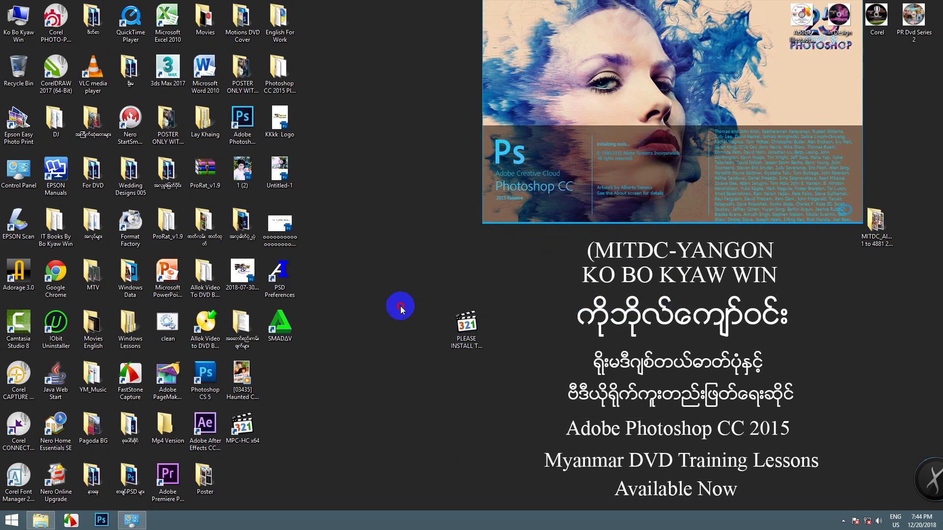
drag(400, 307, 428, 295)
drag(421, 253, 500, 395)
right_click(553, 290)
click(562, 317)
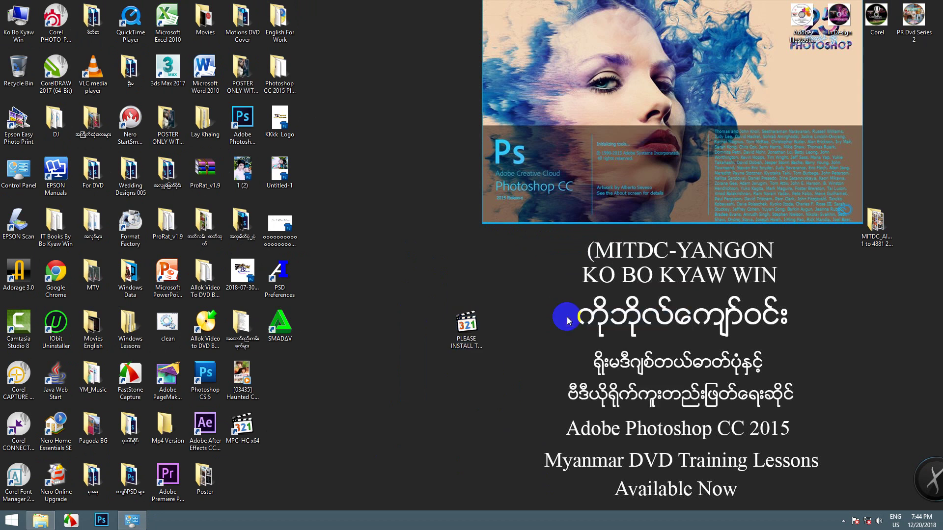
Step: Move the 64-bit installer icon closer to the existing desktop icon columns and refresh the desktop
drag(466, 325, 330, 373)
right_click(410, 173)
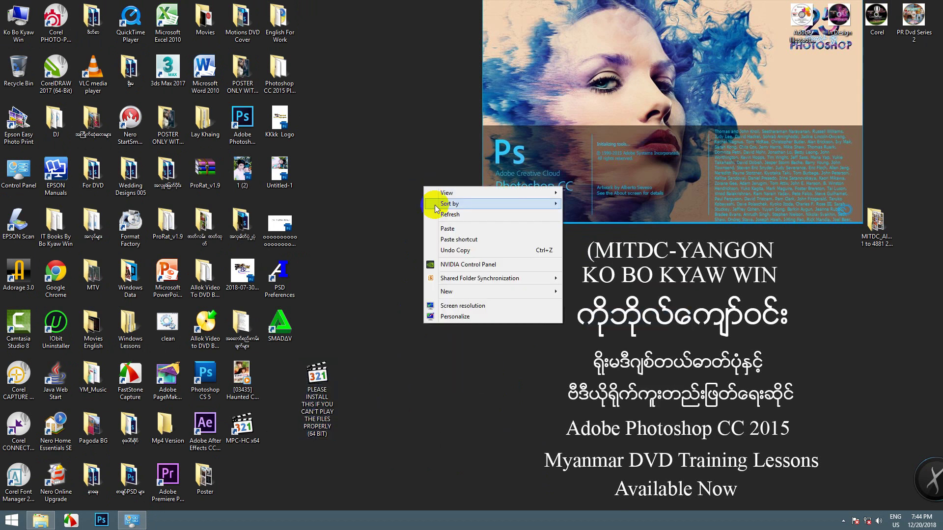
click(432, 206)
Step: Return to the AutoPlay settings and set both Blu-ray disc movie and Blank Blu-ray disc to Ask me every time
click(132, 520)
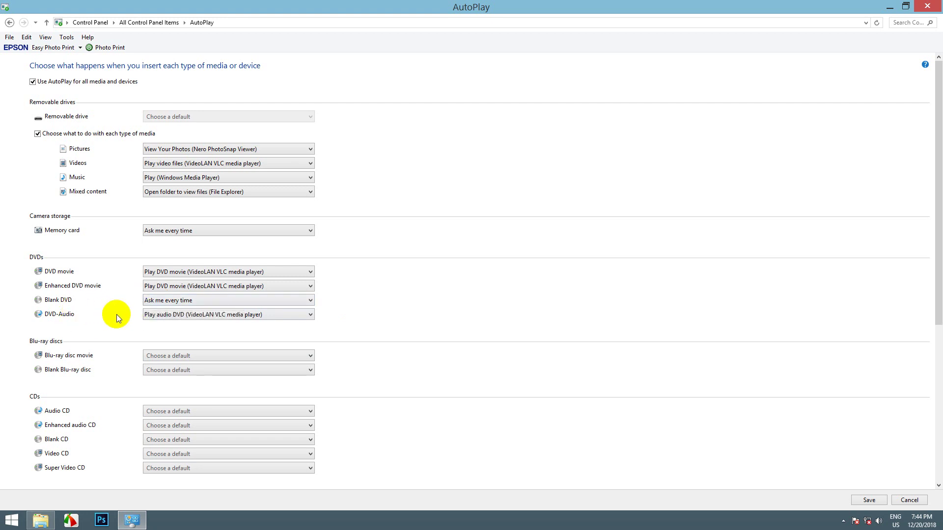
click(172, 356)
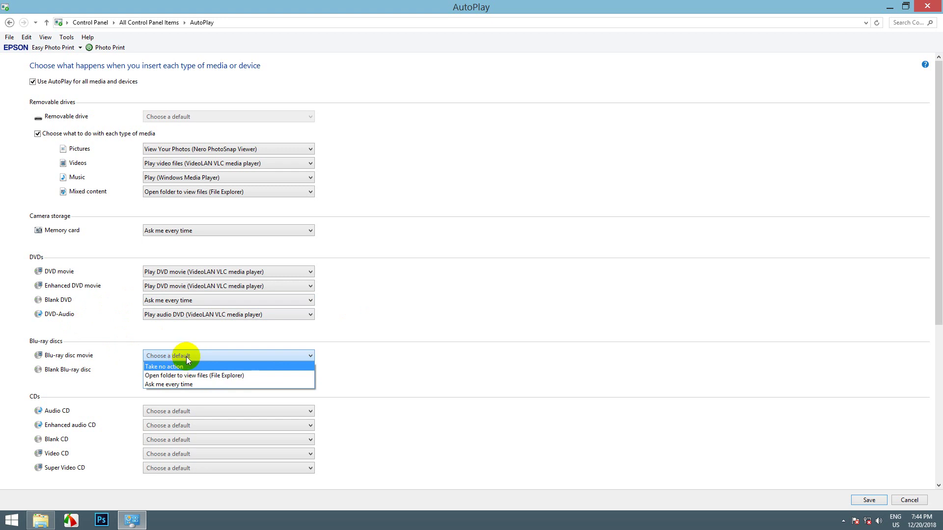
click(173, 384)
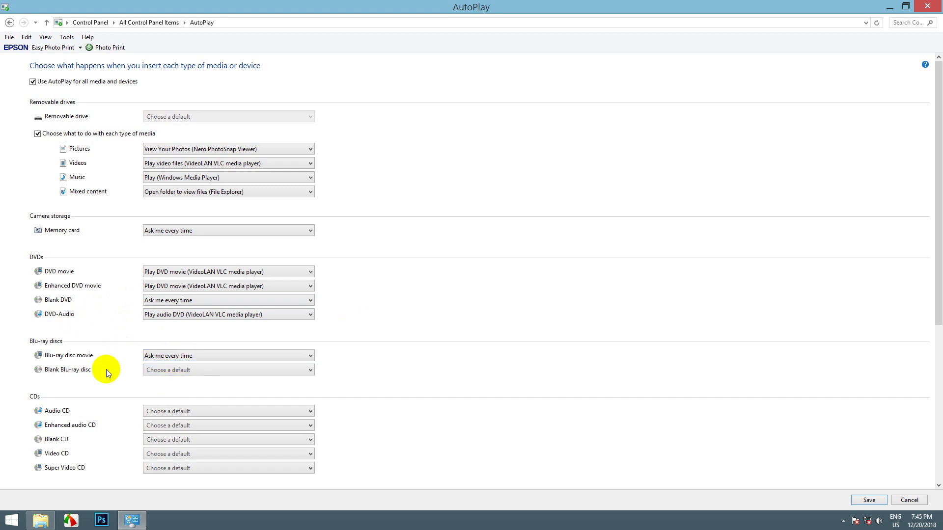
click(146, 372)
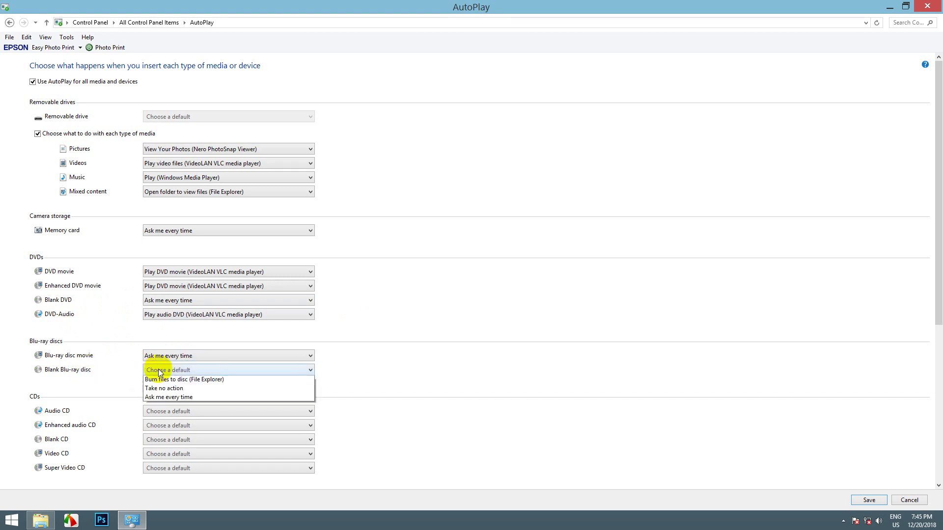
click(193, 397)
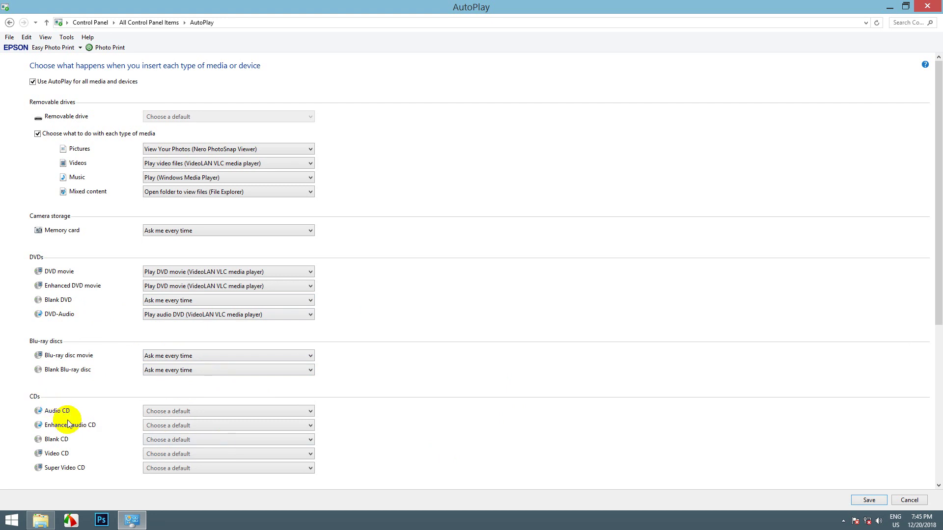
Step: Set the defaults for Audio CD and Enhanced audio CD to Play audio CD (Windows Media Player)
click(159, 413)
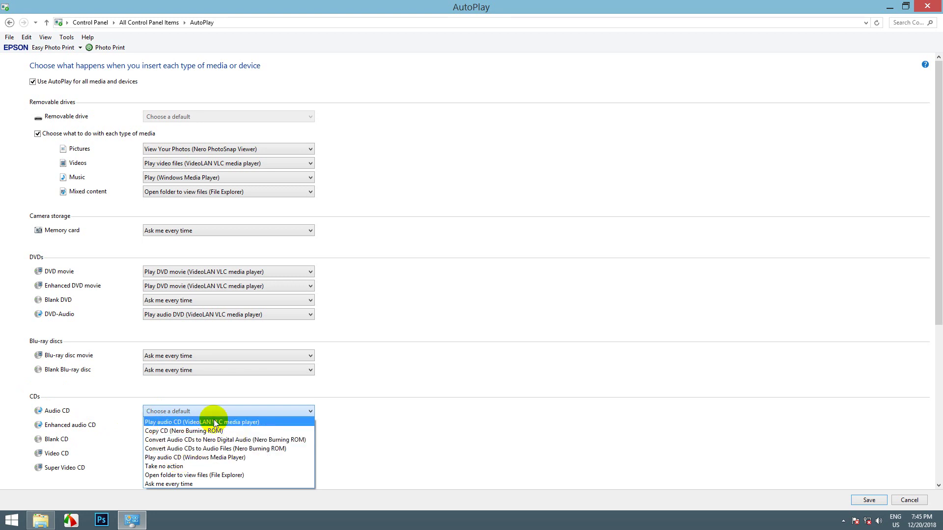
click(173, 457)
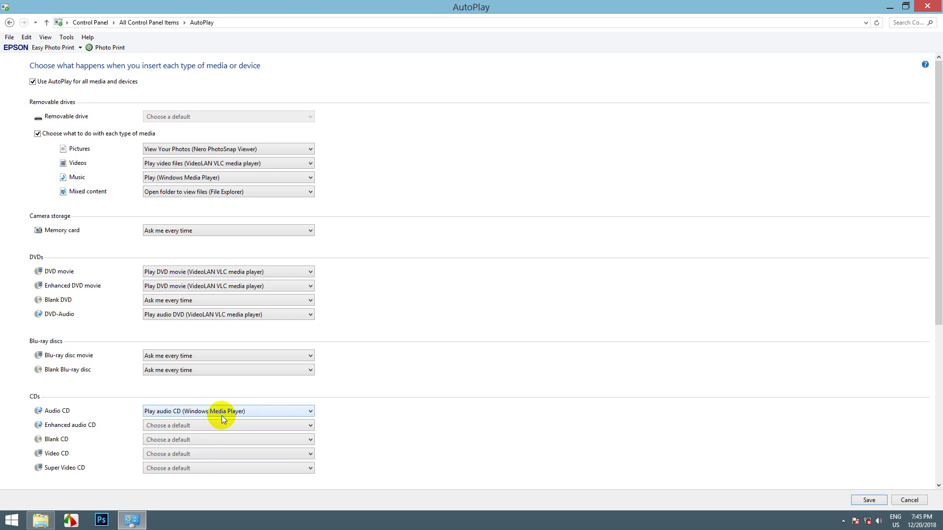
click(193, 413)
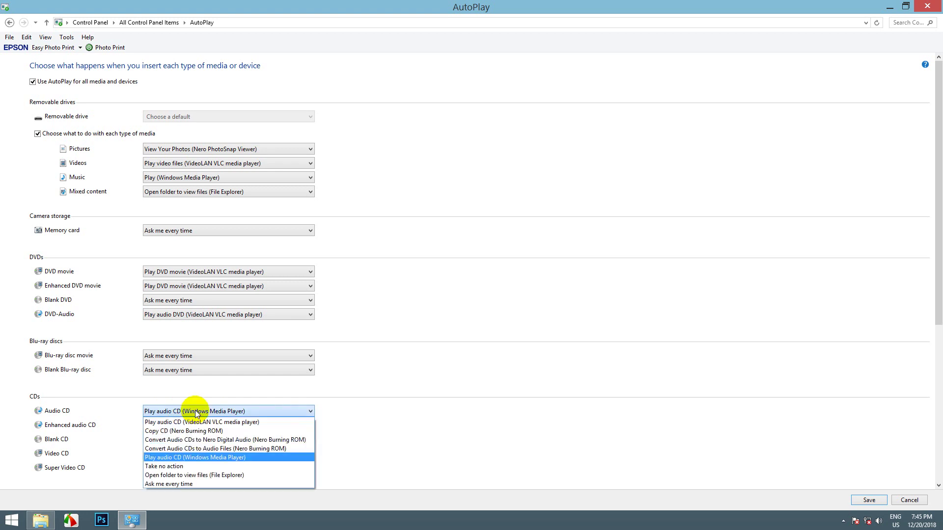
click(203, 456)
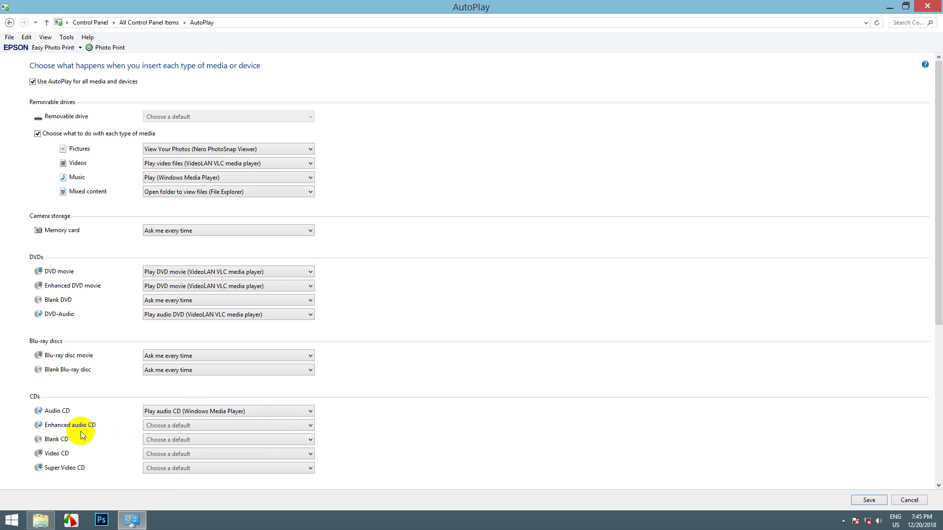
click(151, 424)
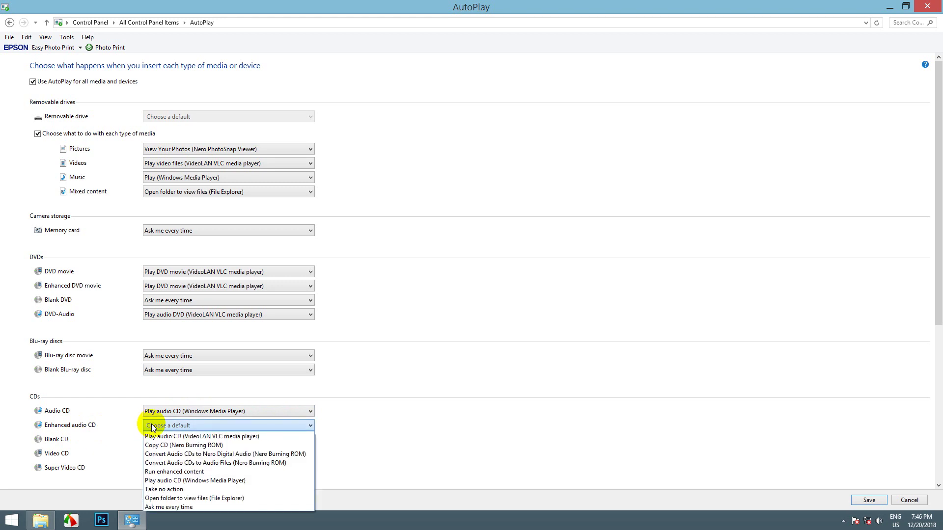
click(178, 481)
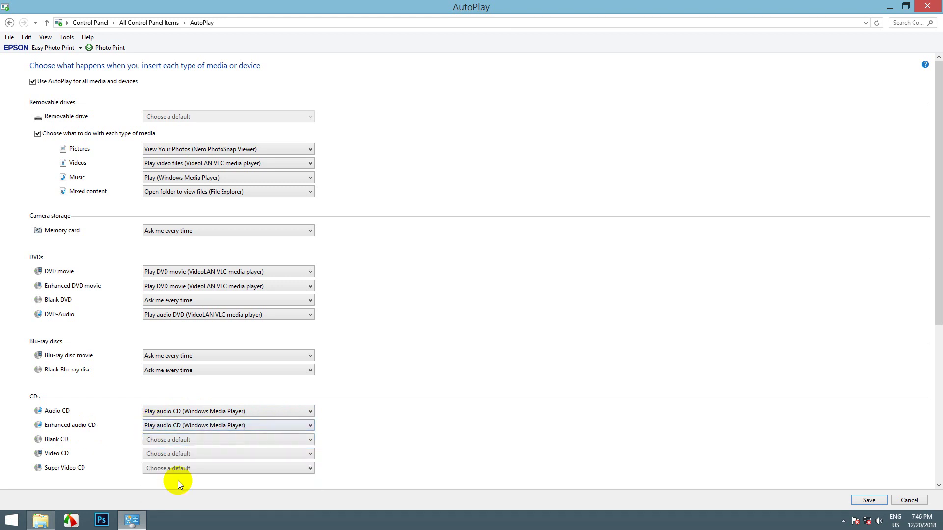
Step: Set the AutoPlay default for Blank CD to Ask me every time
click(158, 442)
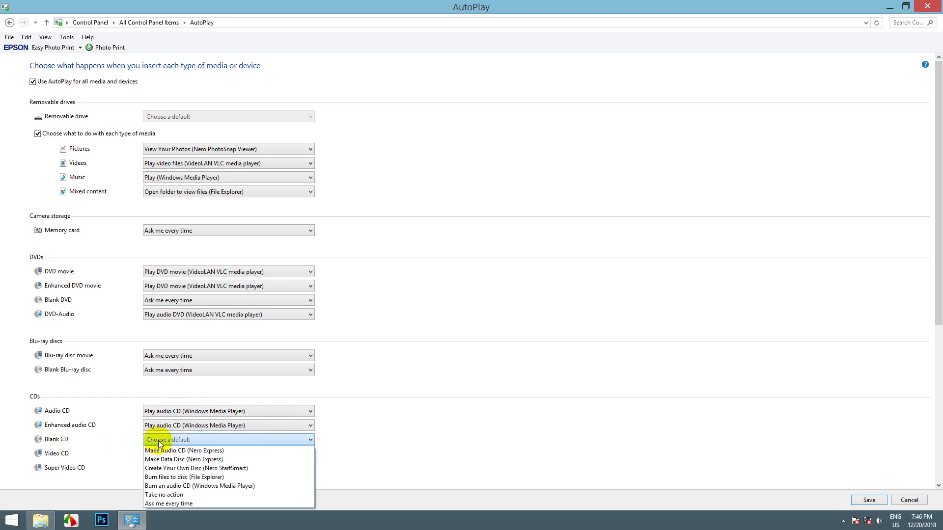
click(202, 503)
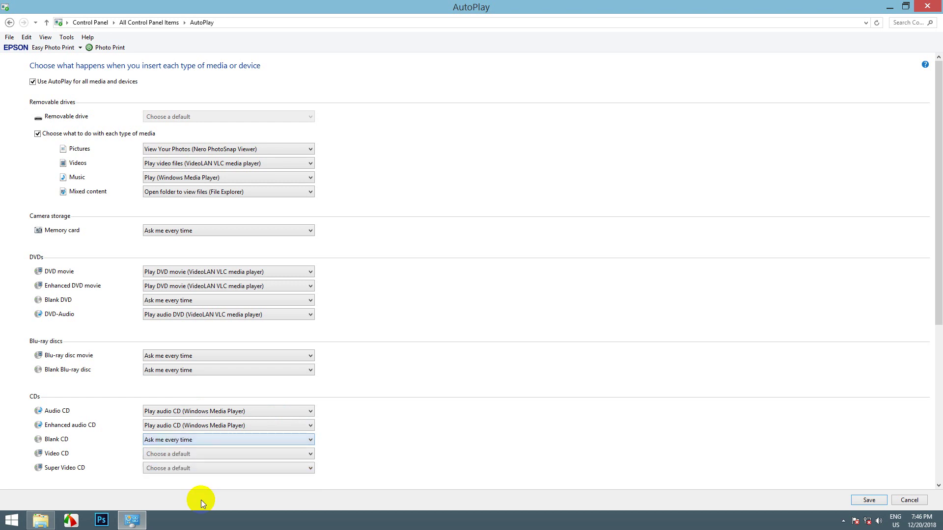
click(207, 440)
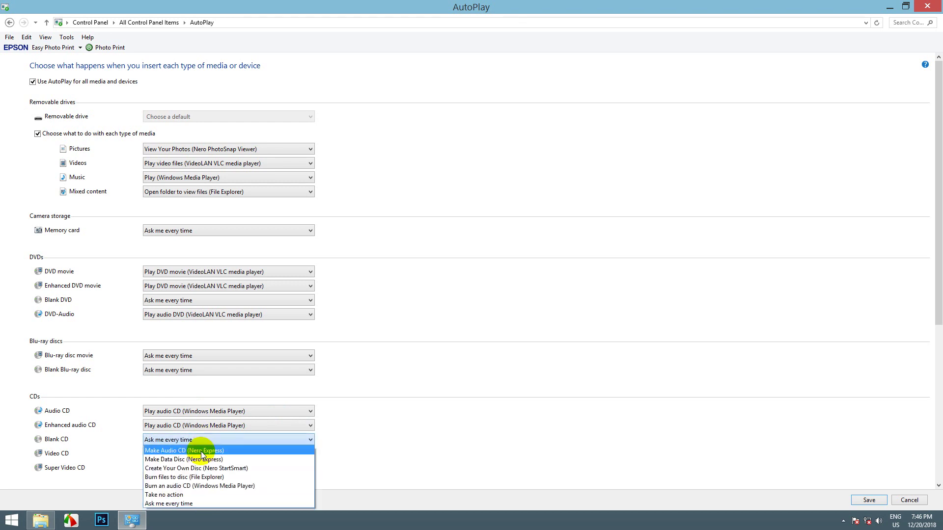
click(180, 500)
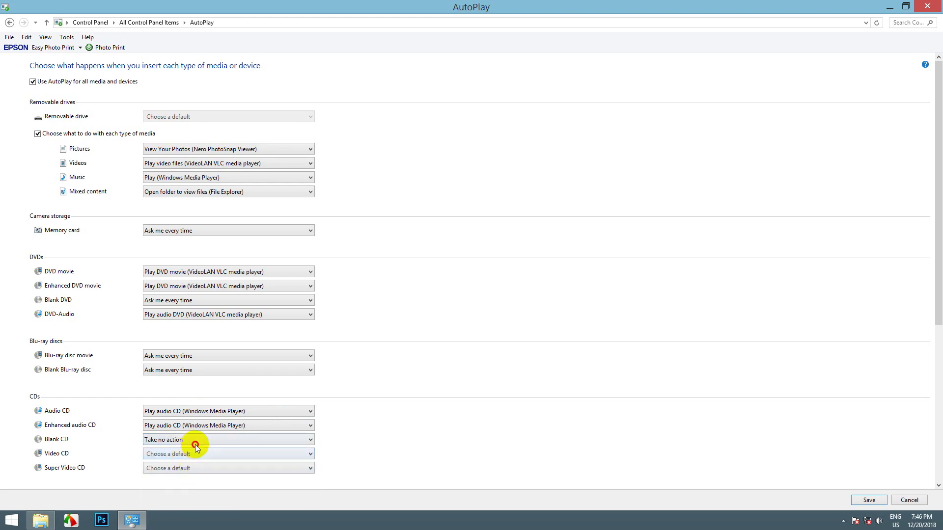
click(196, 440)
click(184, 501)
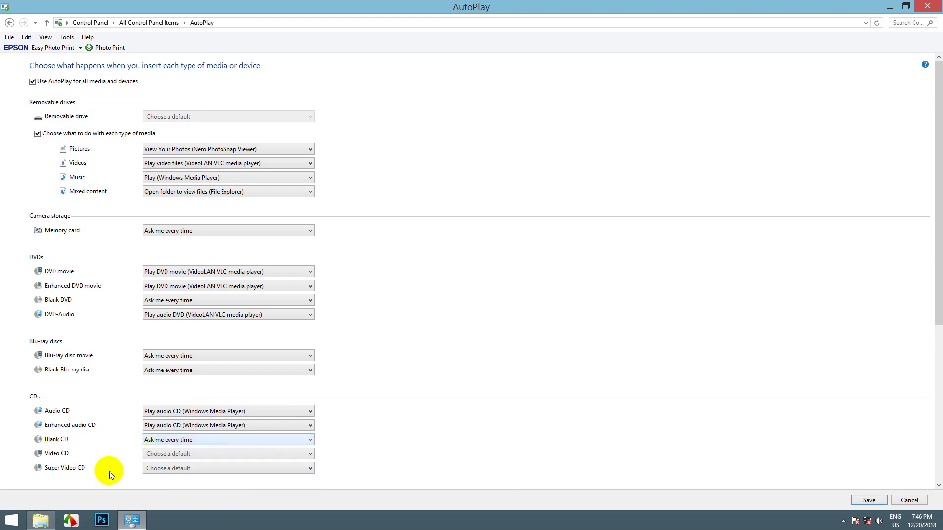
Step: Set Video CD to Play Video CD (Windows Media Player) and Super Video CD to Play SVCD movie (VideoLAN VLC media player)
click(153, 458)
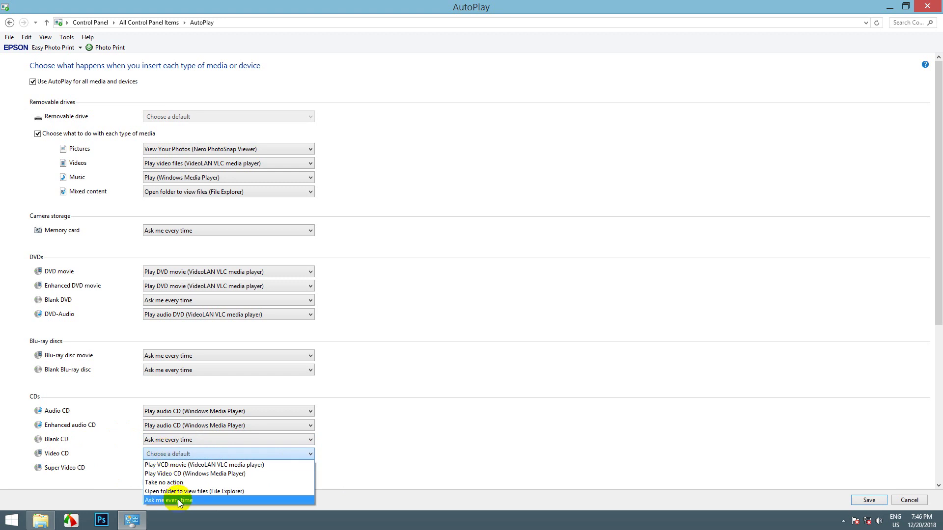
click(190, 473)
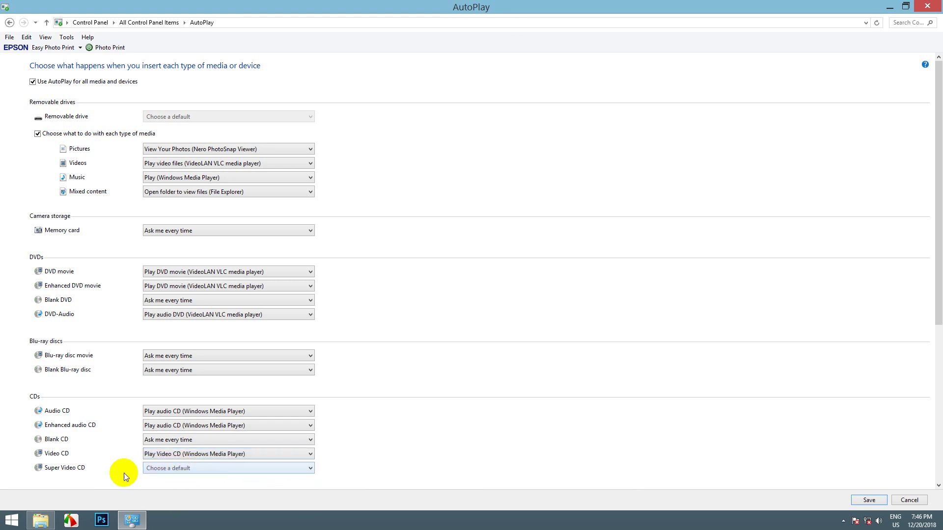
click(149, 468)
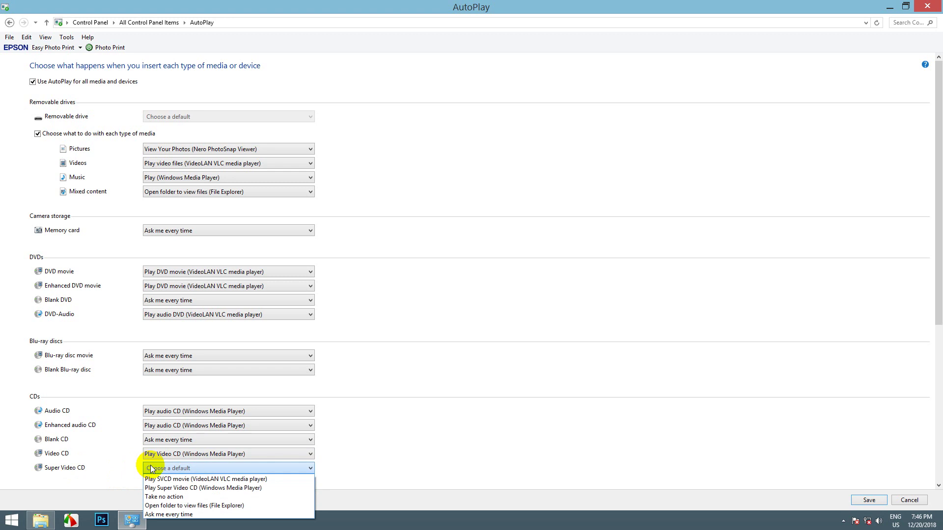
click(219, 479)
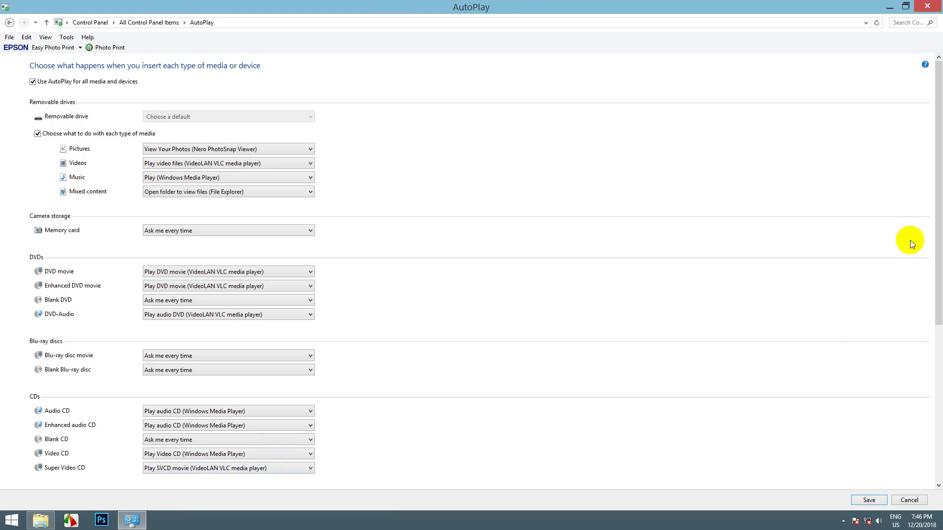
Step: Set the AutoPlay default for Software and games to Open folder to view files (File Explorer)
click(939, 231)
drag(938, 232, 938, 411)
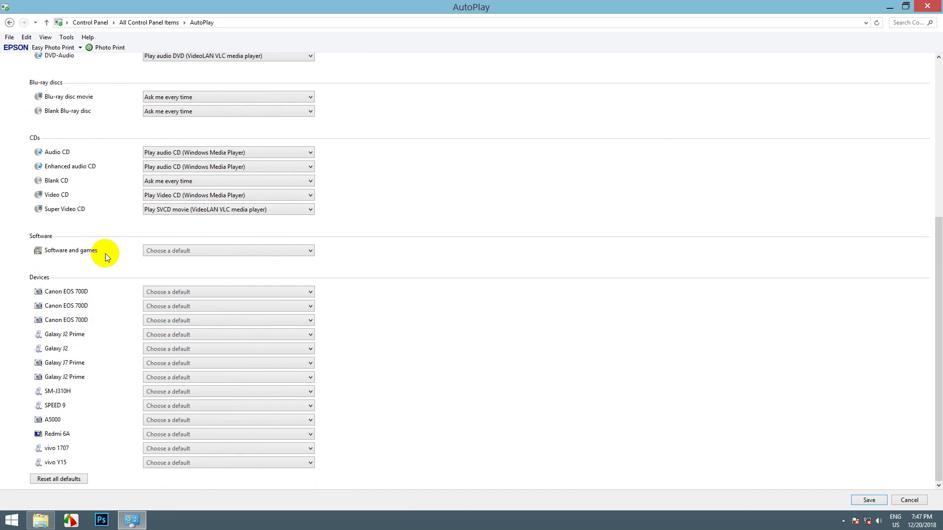
click(180, 249)
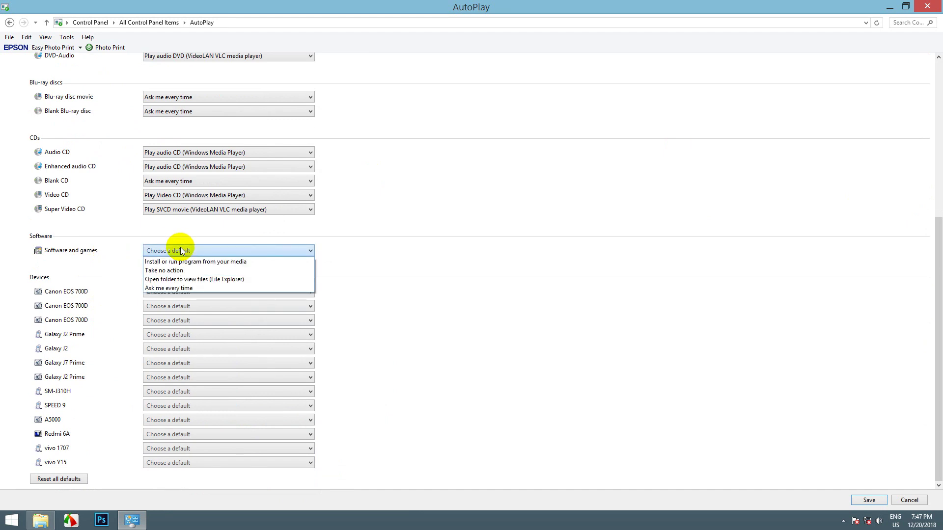
click(191, 279)
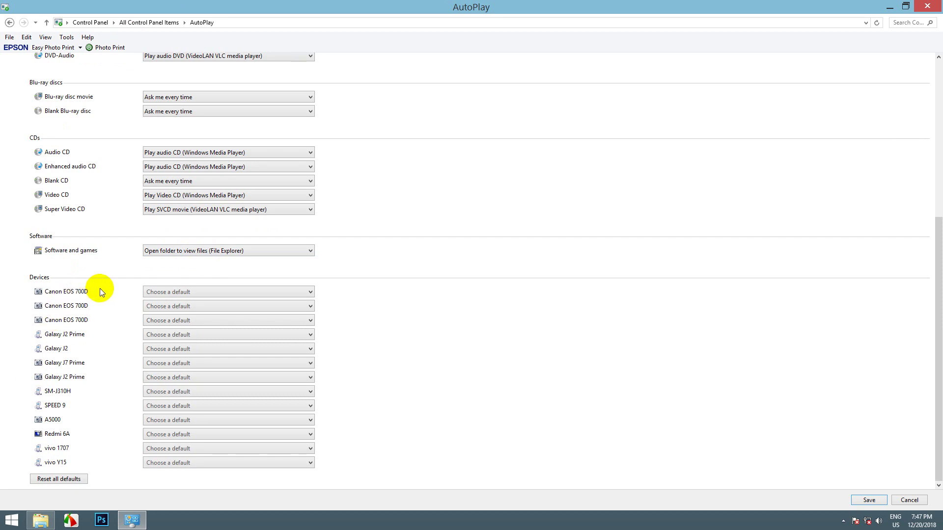
Step: Set the default action for all three Canon EOS 700D devices to Photoshop (Photoshop)
click(158, 293)
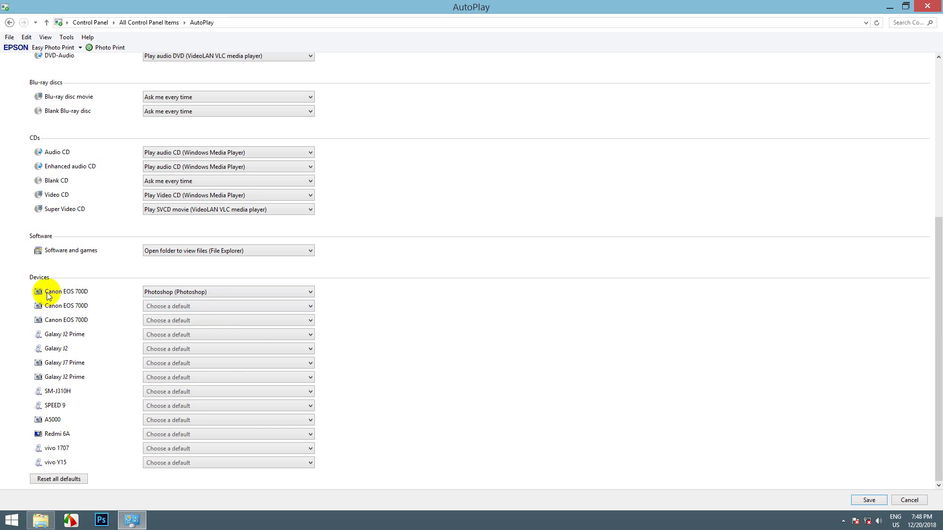
click(166, 293)
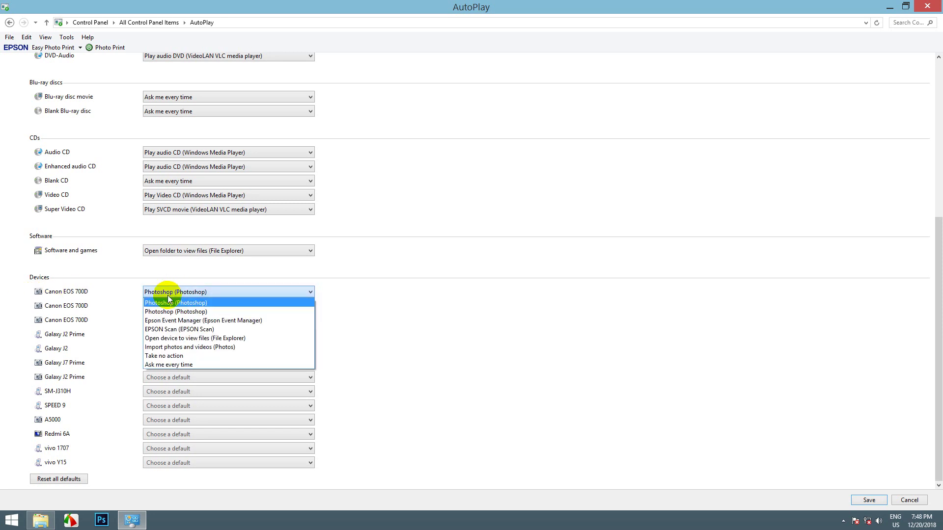
click(167, 304)
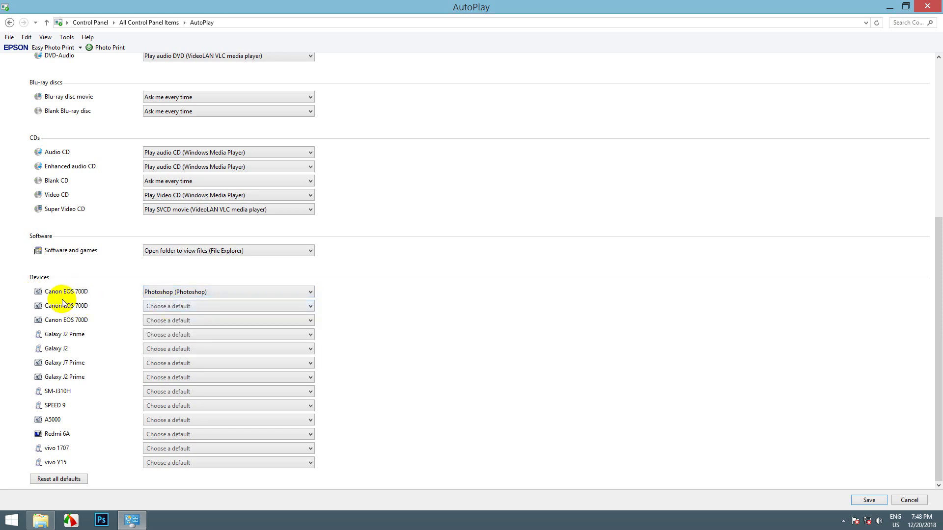
click(178, 306)
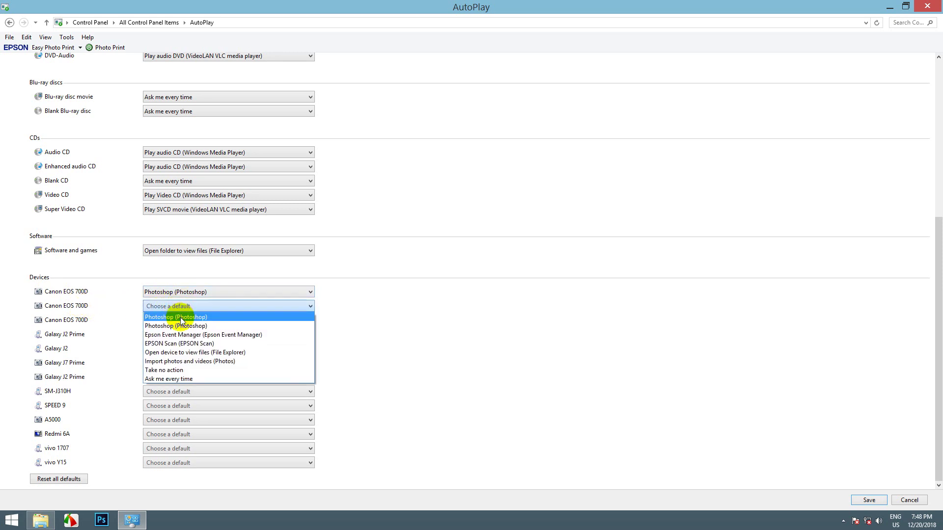
click(180, 315)
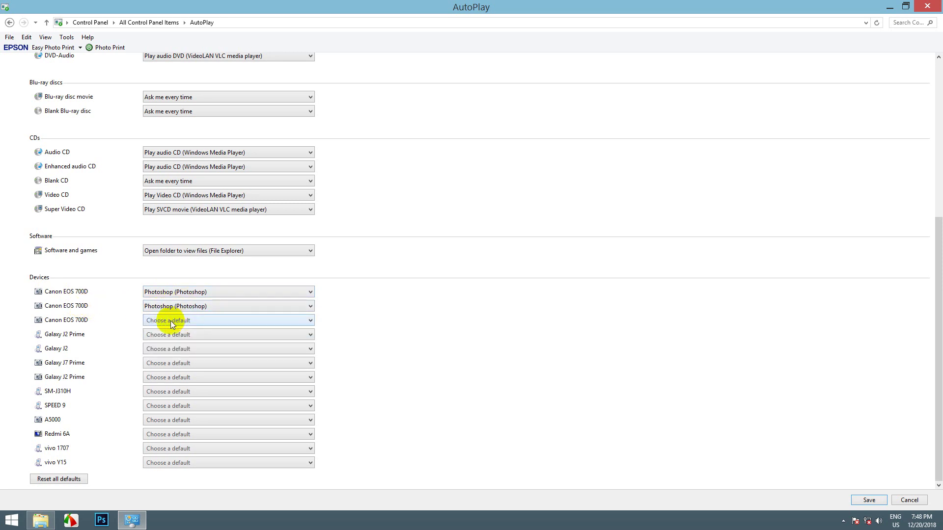
click(170, 320)
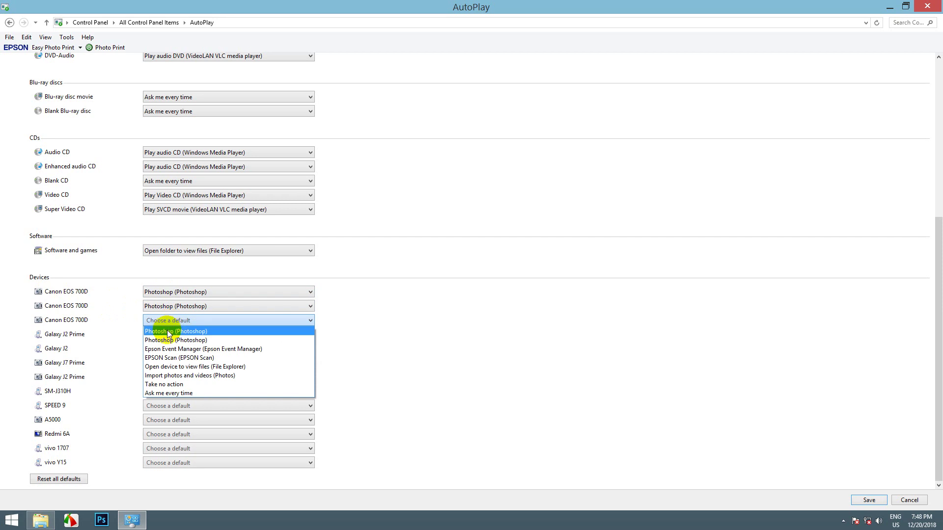
click(167, 331)
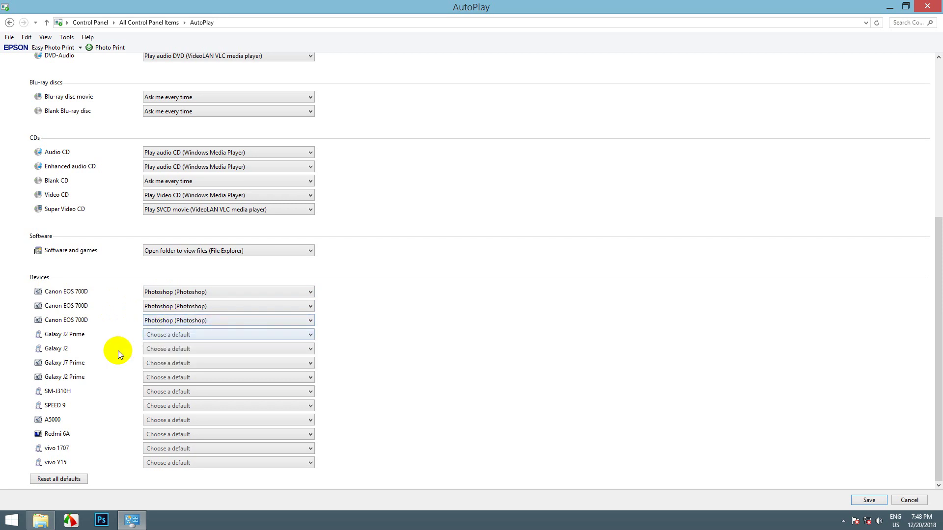
Step: Set the first Galaxy J2 Prime and the Galaxy J2 to Open device to view files (File Explorer)
click(160, 336)
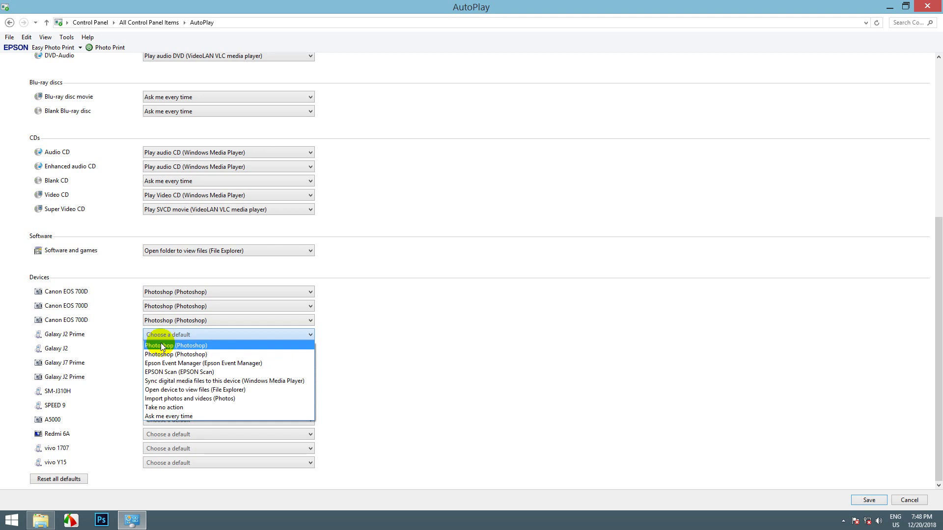
click(184, 390)
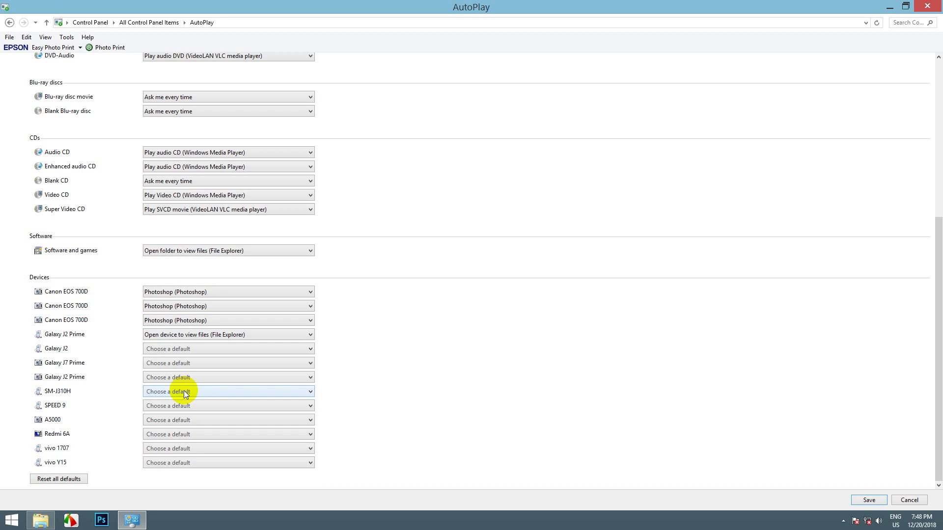
click(190, 350)
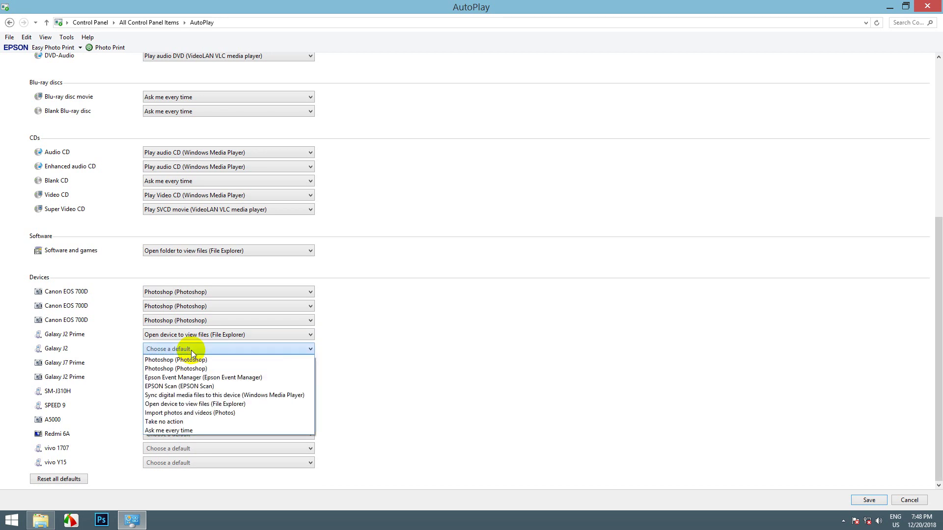
click(203, 403)
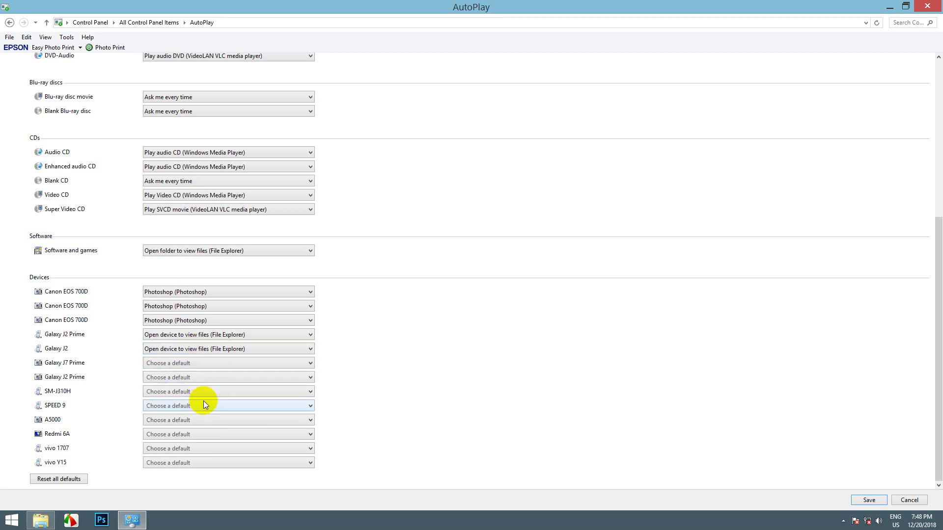
Step: Set the Galaxy J7 Prime and the second Galaxy J2 Prime to Open device to view files (File Explorer)
click(195, 362)
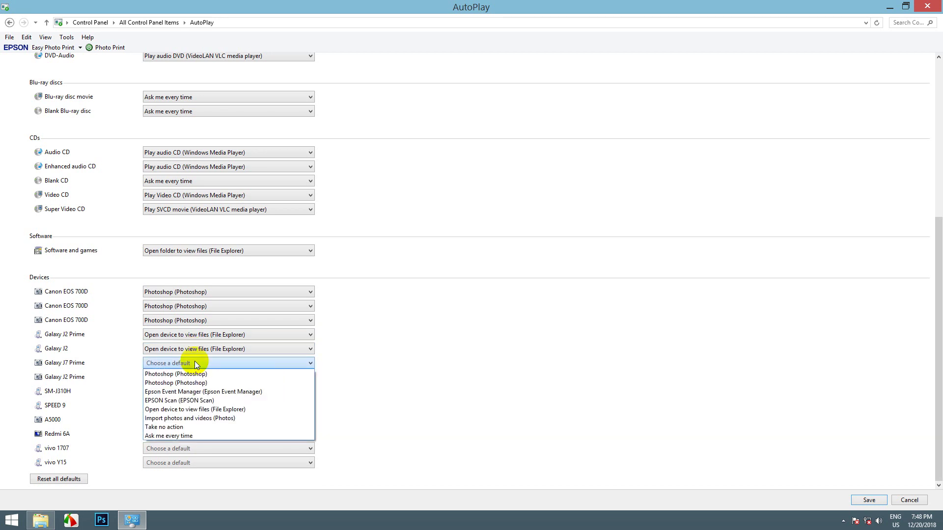
click(201, 410)
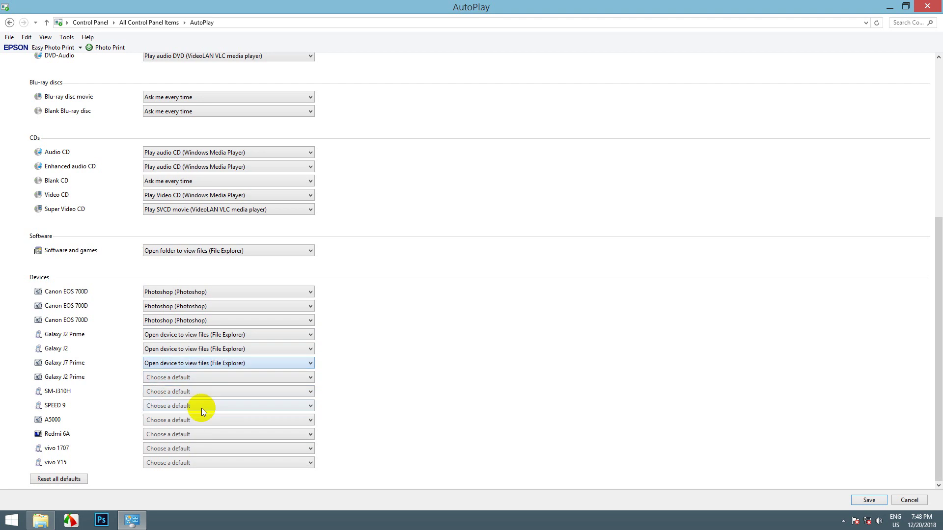
click(198, 377)
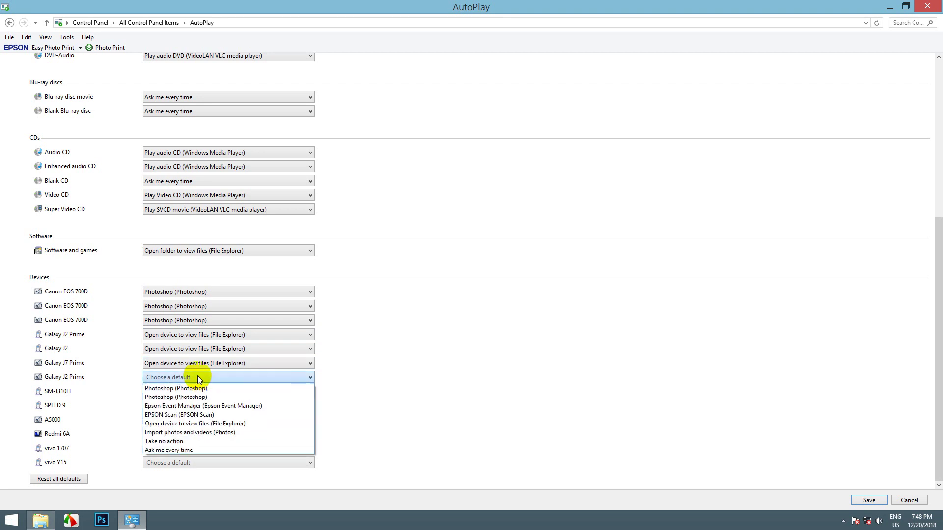
click(199, 423)
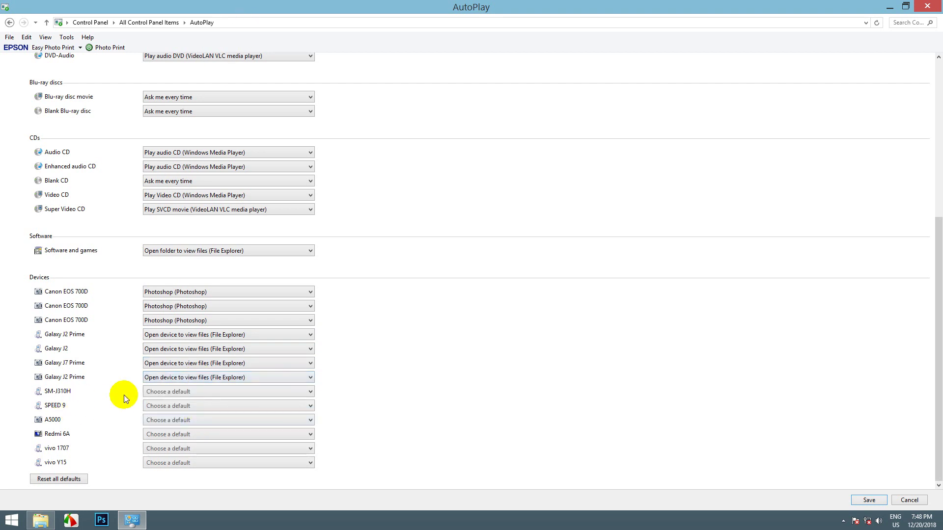
scroll(421, 372, down, 2)
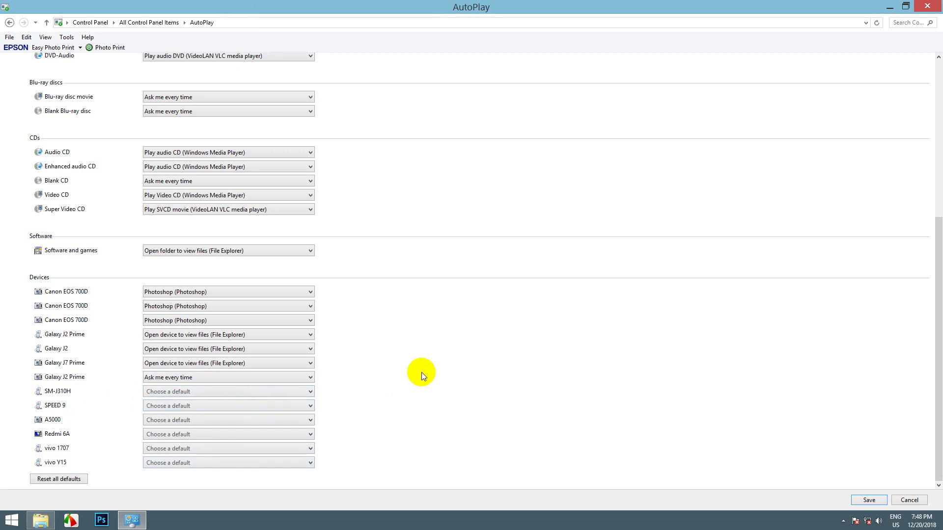
scroll(421, 373, up, 2)
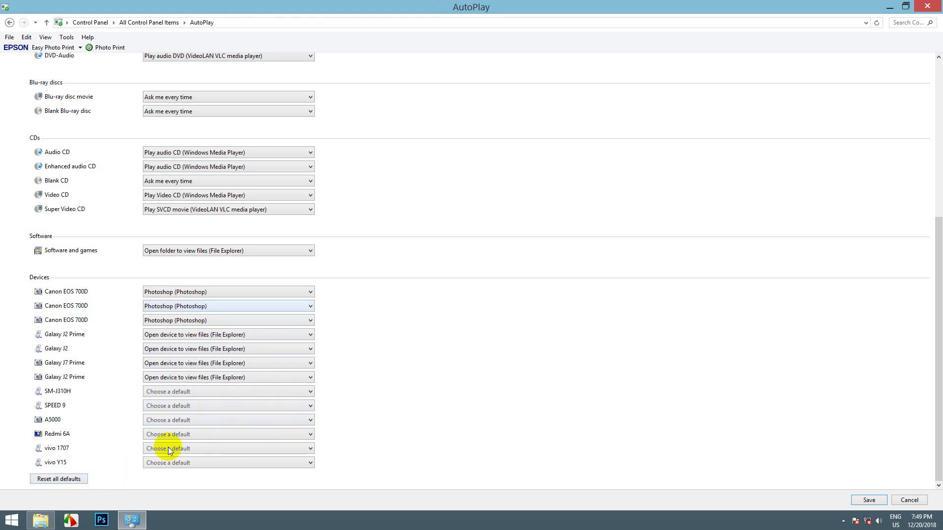
Step: Reset all AutoPlay defaults and check the media and device entries throughout the list
click(58, 482)
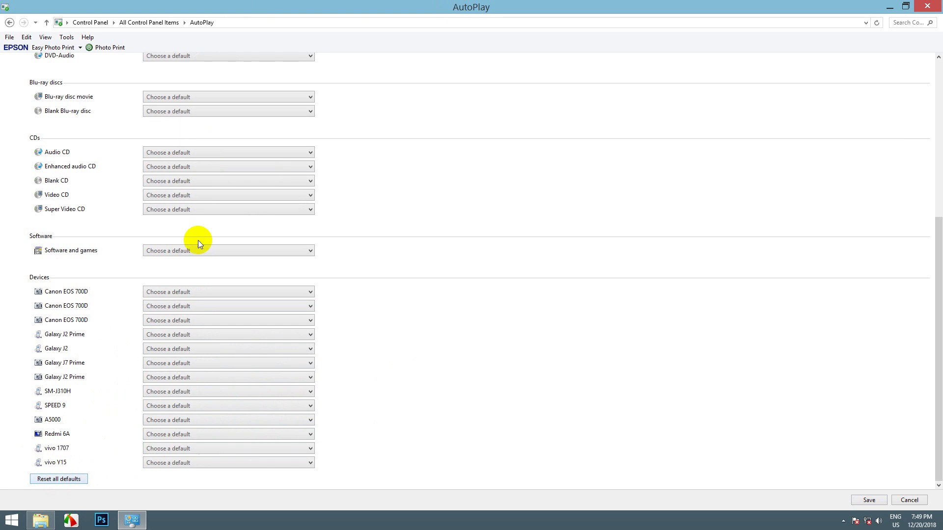
scroll(184, 236, up, 6)
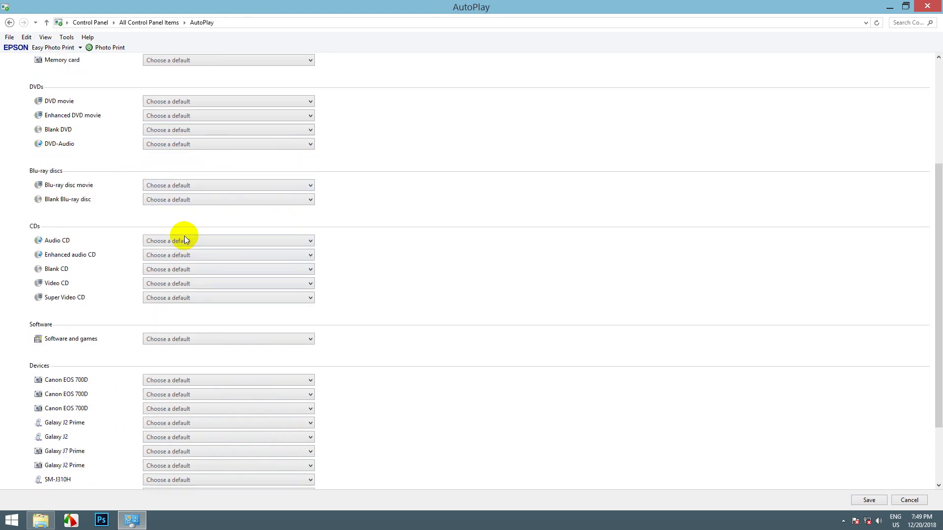
scroll(183, 237, down, 2)
scroll(181, 231, down, 4)
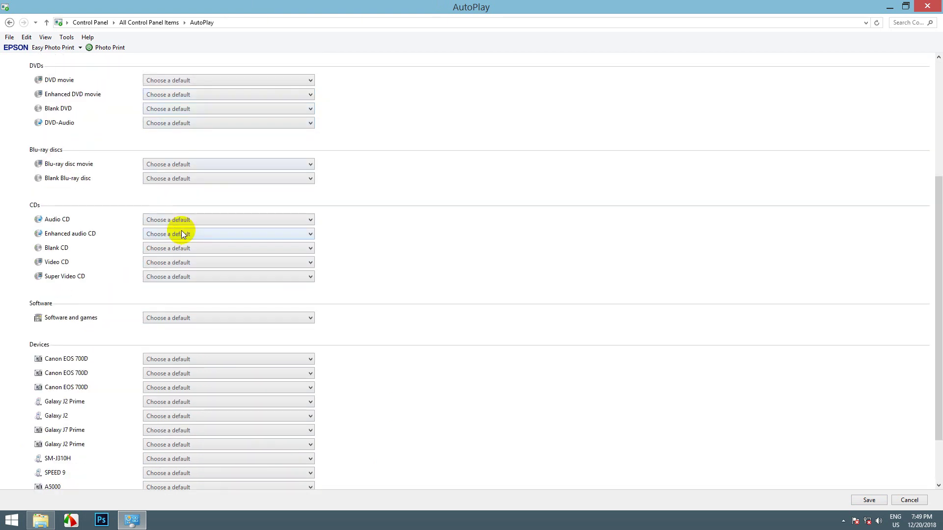
scroll(123, 123, up, 6)
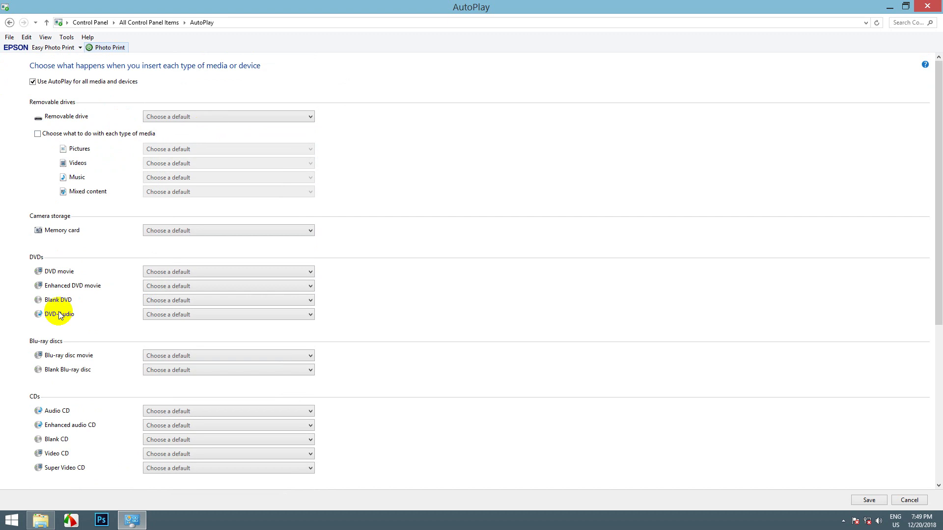
scroll(142, 240, down, 5)
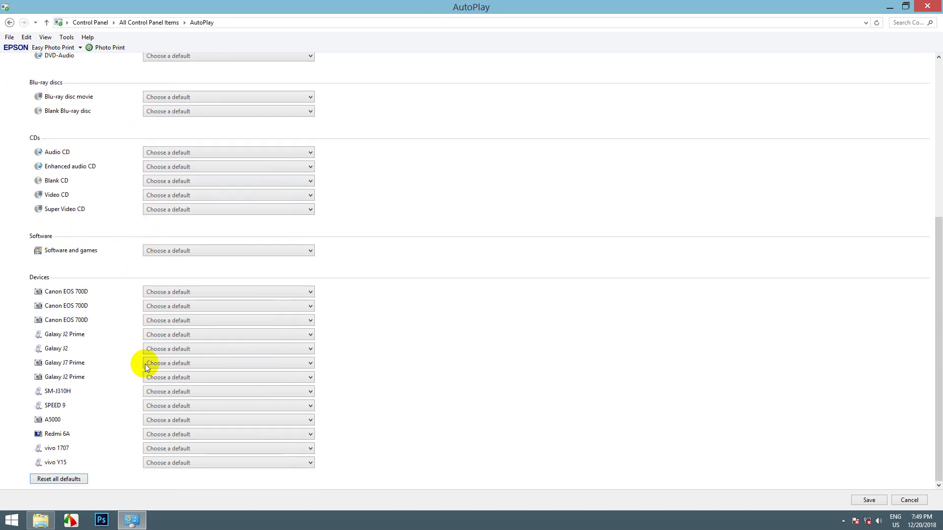
Step: Set Audio CD to Copy CD (Nero Burning ROM), and reset all AutoPlay defaults again
click(194, 152)
click(183, 171)
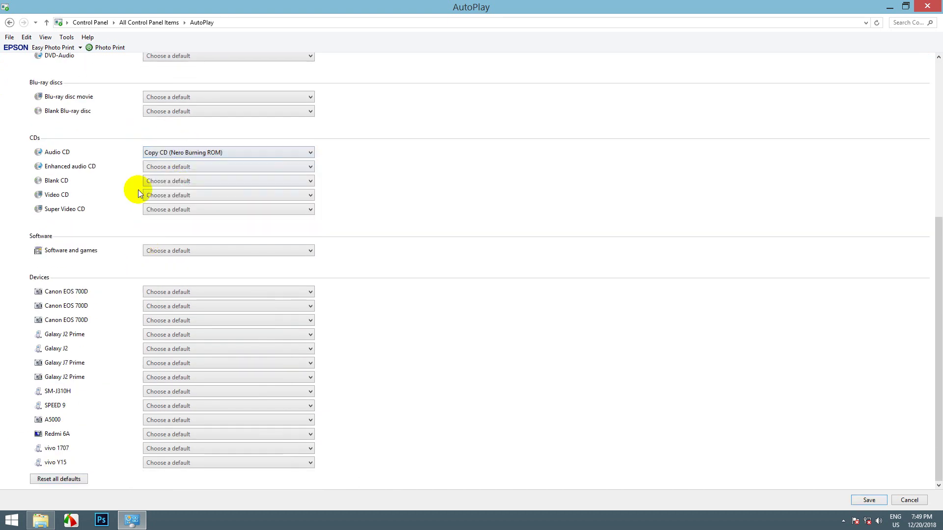
click(72, 480)
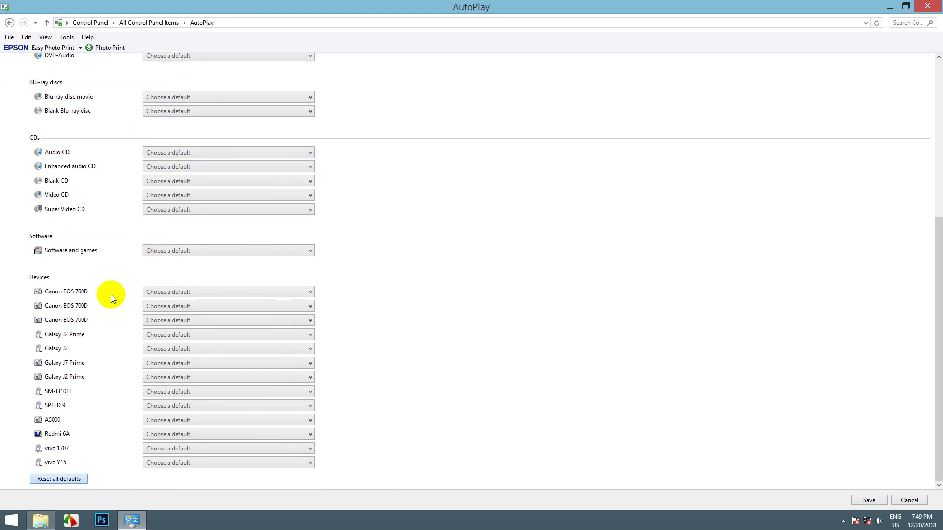
Step: Try Photoshop (Photoshop) as the default for the first Canon EOS 700D, and clear it by resetting all defaults
click(173, 292)
click(175, 300)
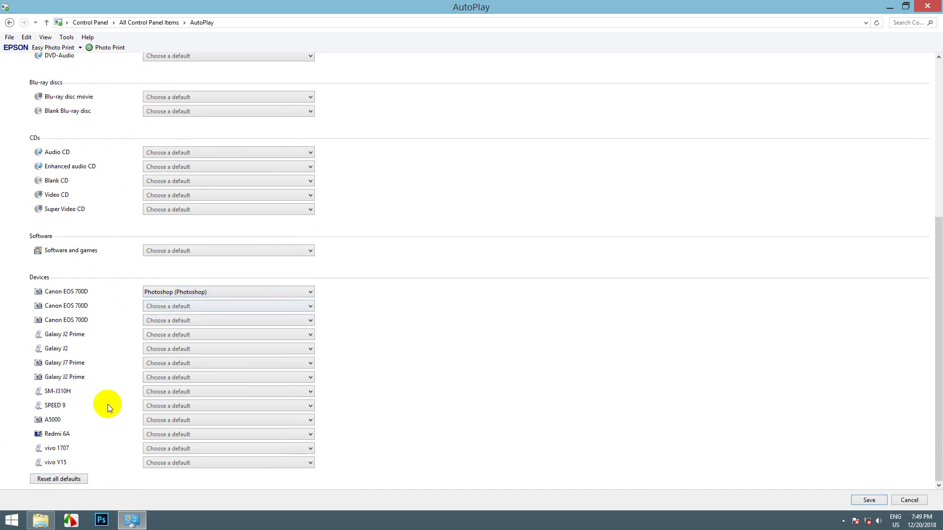
click(79, 478)
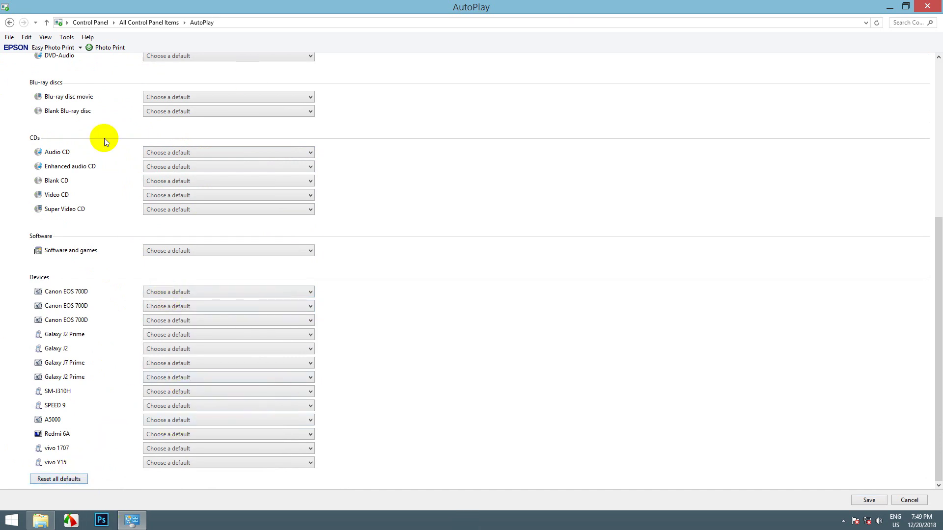
Step: Set the AutoPlay default for Removable drive to Ask me every time
scroll(223, 289, up, 5)
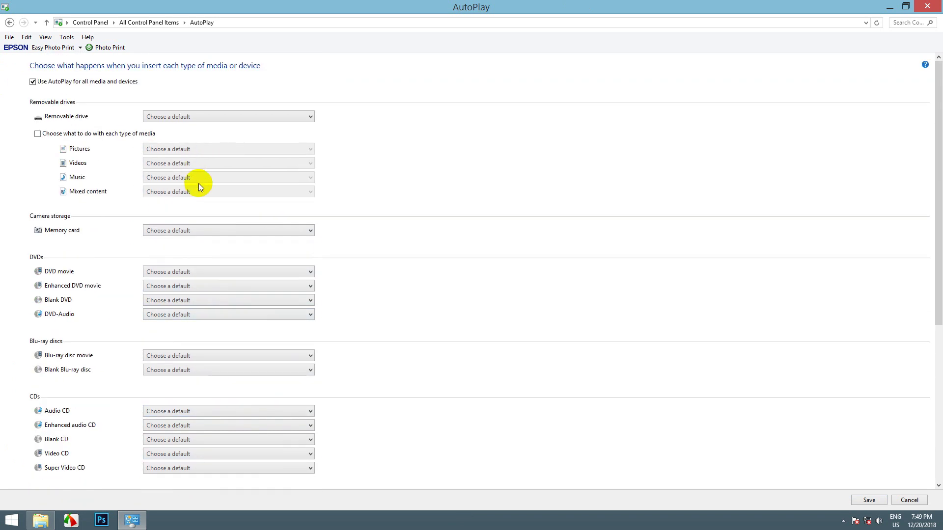
scroll(178, 265, down, 5)
scroll(179, 252, up, 5)
click(158, 117)
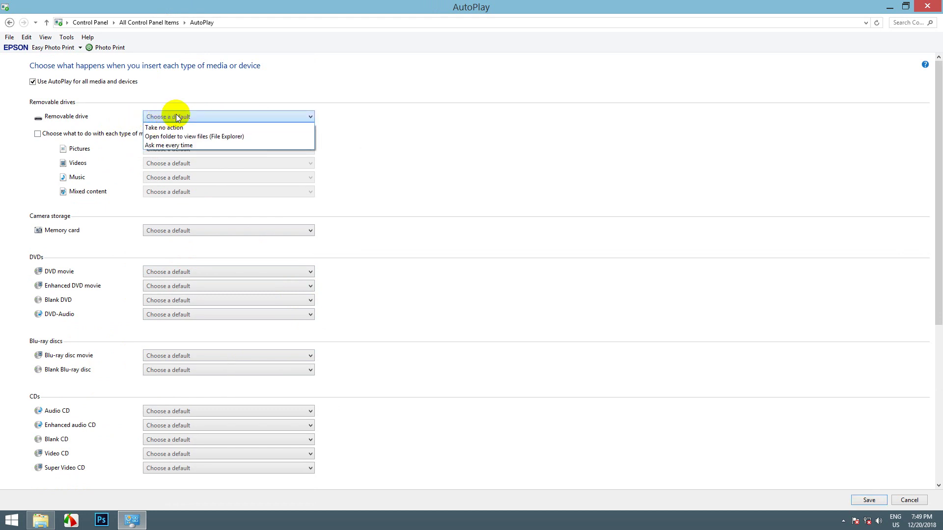
click(191, 145)
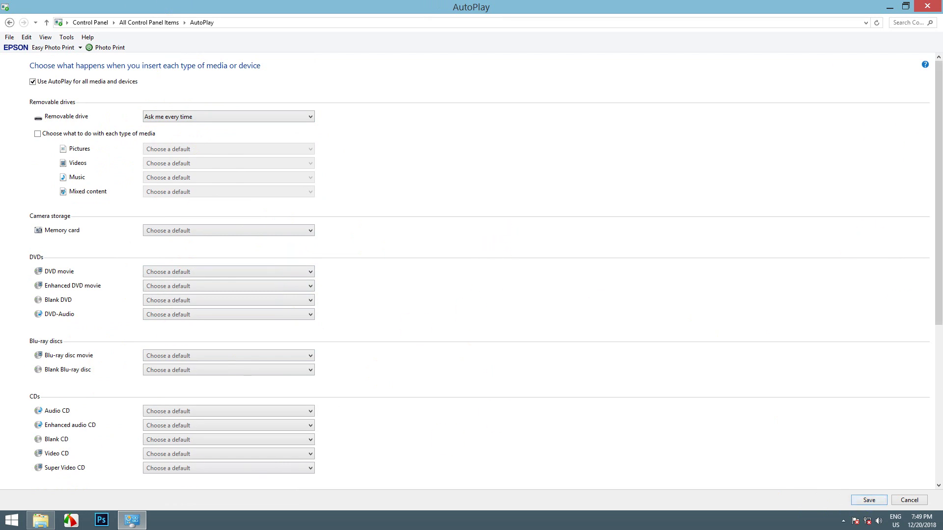
Step: Set the first Canon EOS 700D to Photoshop (Photoshop) and save the AutoPlay settings
drag(939, 169, 937, 388)
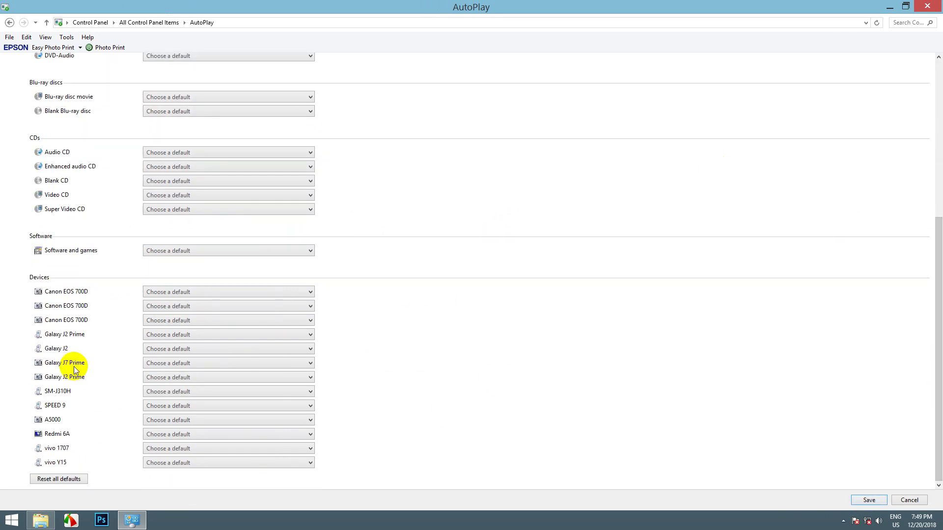
click(172, 292)
click(185, 300)
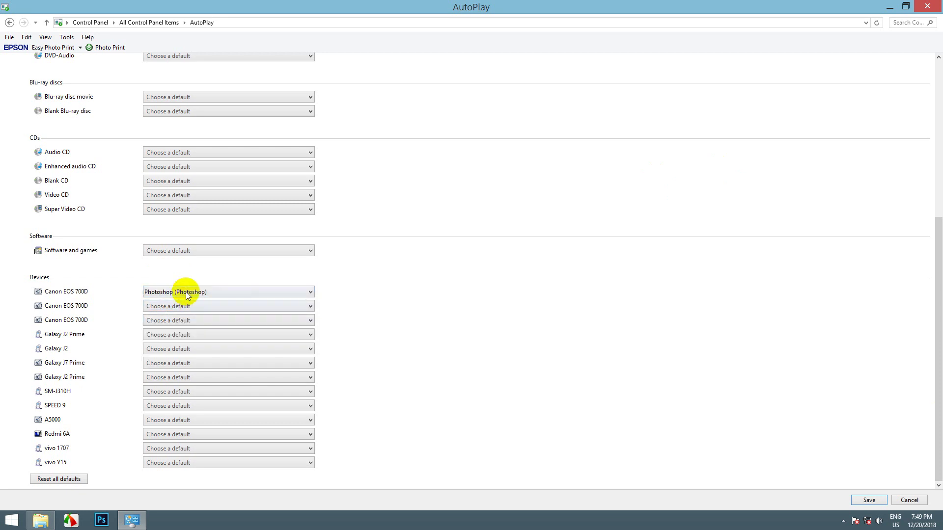
click(867, 500)
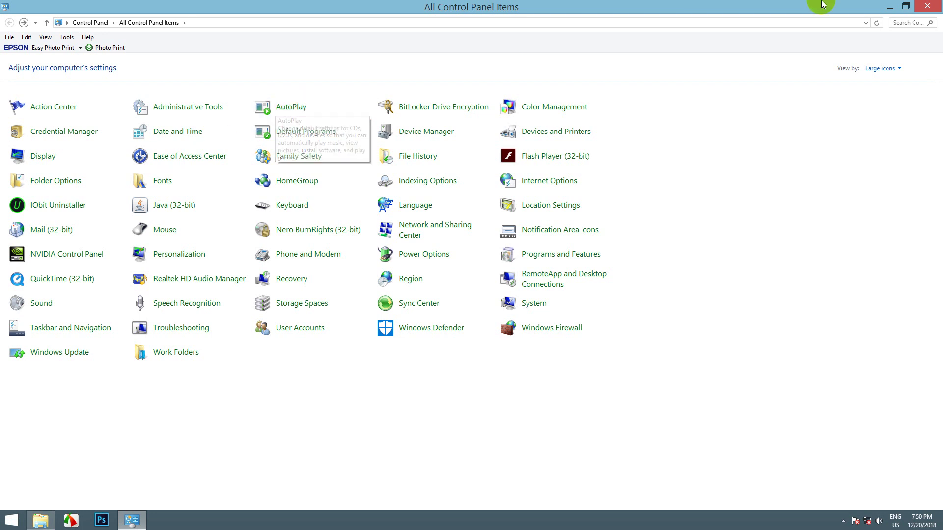
Step: Minimize the Control Panel window and refresh the desktop
click(893, 9)
right_click(429, 121)
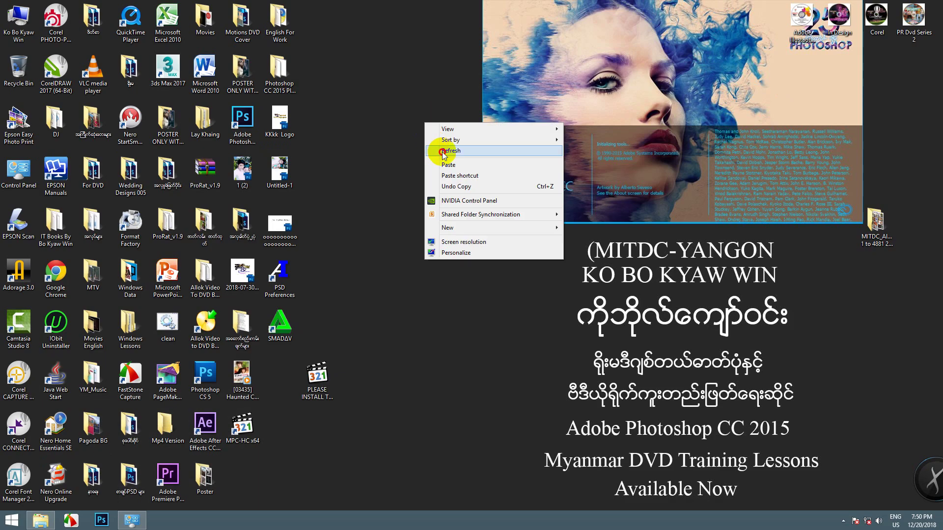